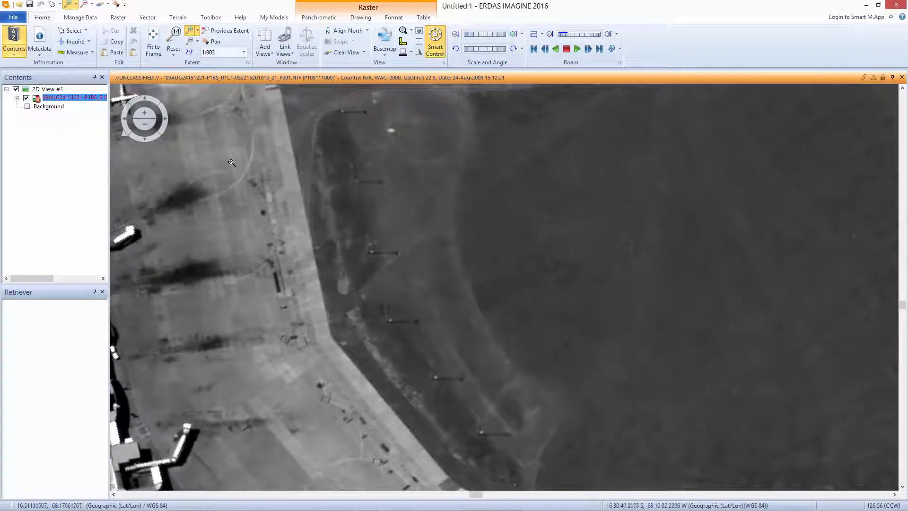
Add an inset view, shrink its source box and place it over the lowest light pole beside the apron.
left_click(403, 31)
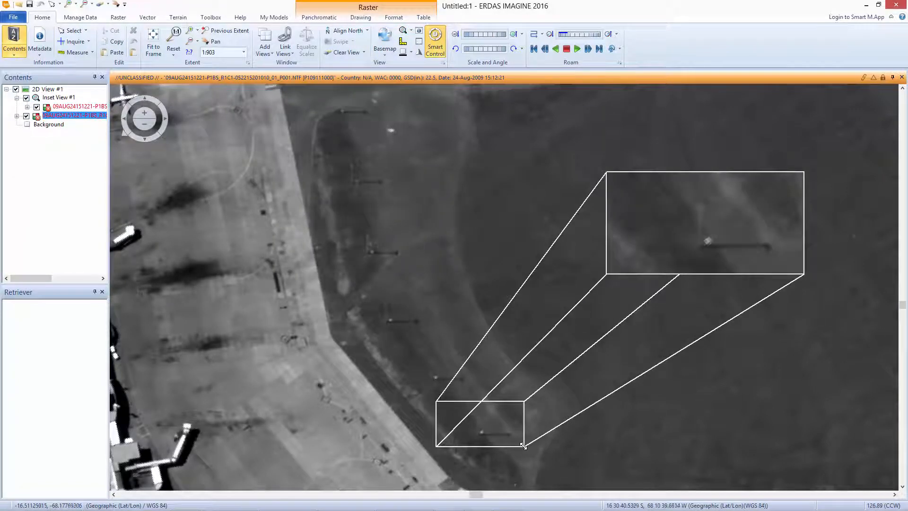
left_click_drag(524, 446, 478, 432)
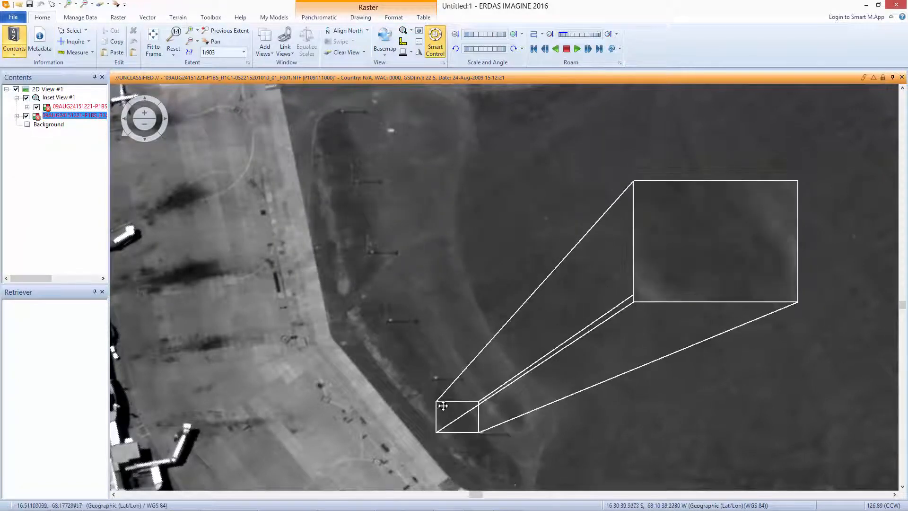
left_click_drag(444, 407, 470, 416)
Select the inset view and set its line color to red.
left_click(63, 99)
left_click(307, 18)
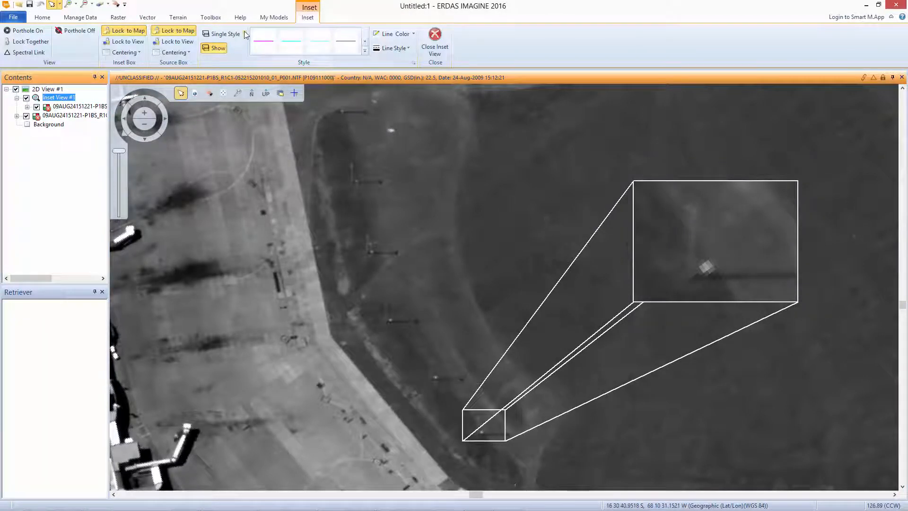
left_click(414, 35)
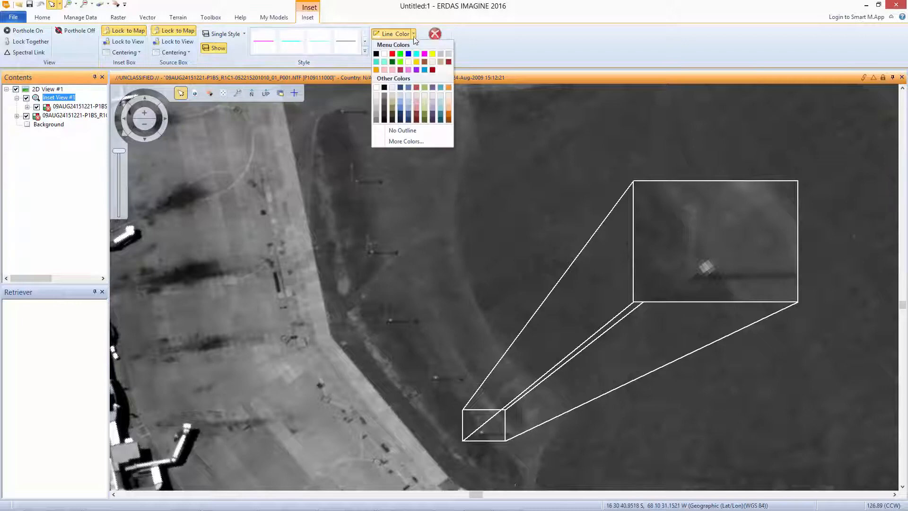
left_click(392, 54)
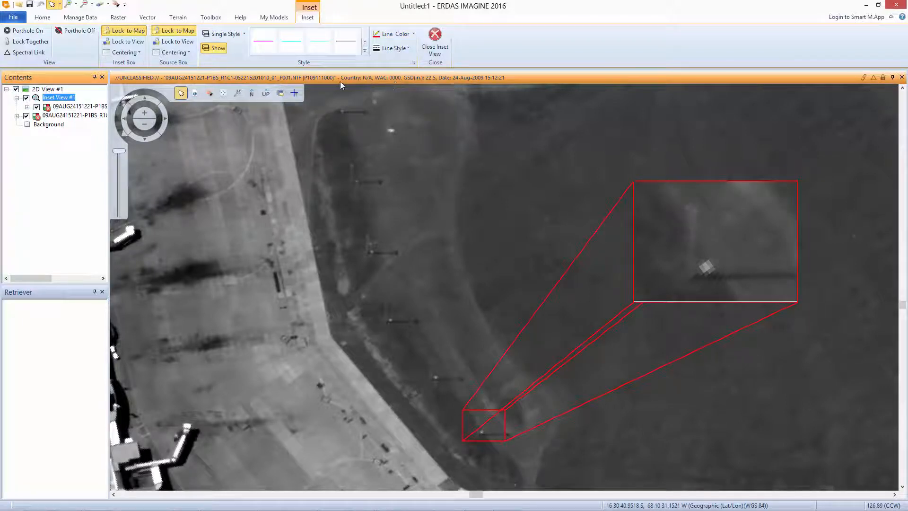
Style the inset parts separately: green inset frame, cyan source box and yellow leader lines.
left_click(244, 35)
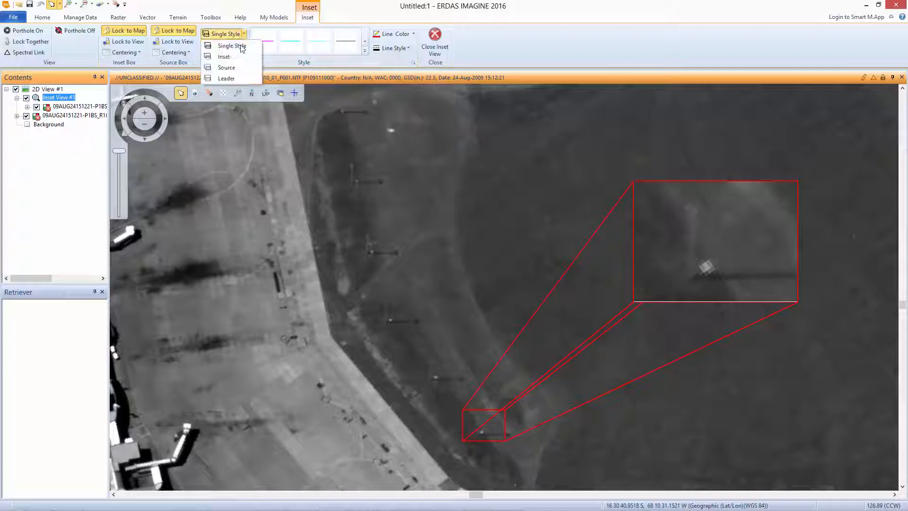
left_click(235, 57)
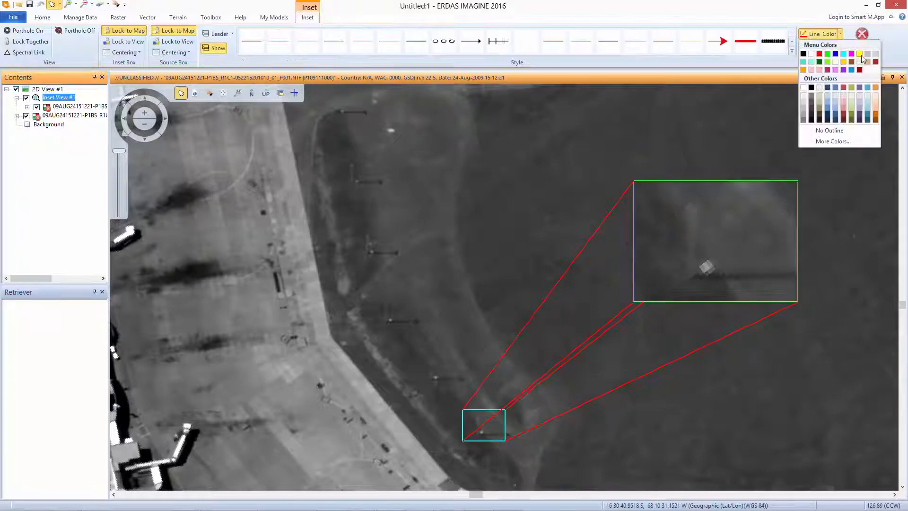
left_click(862, 56)
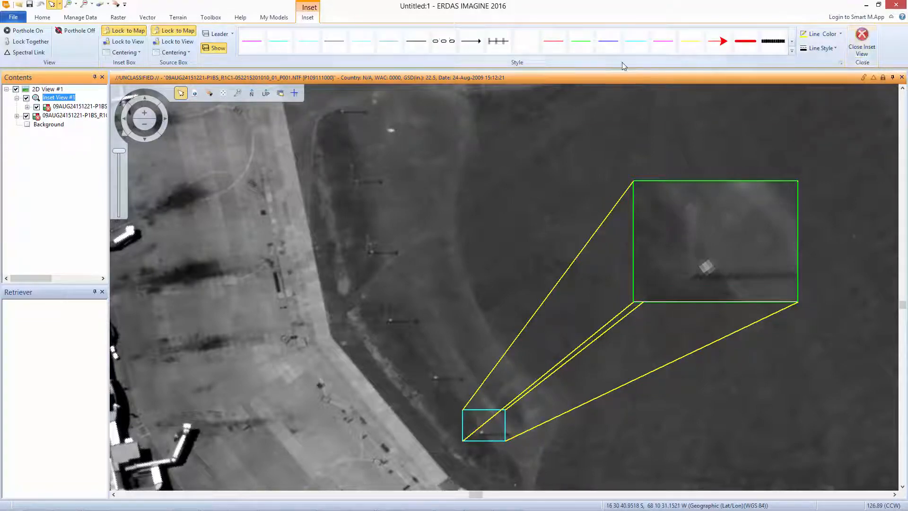
Switch the inset back to Single Style and set the line color of all its parts to red.
left_click(230, 34)
left_click(230, 45)
left_click(833, 34)
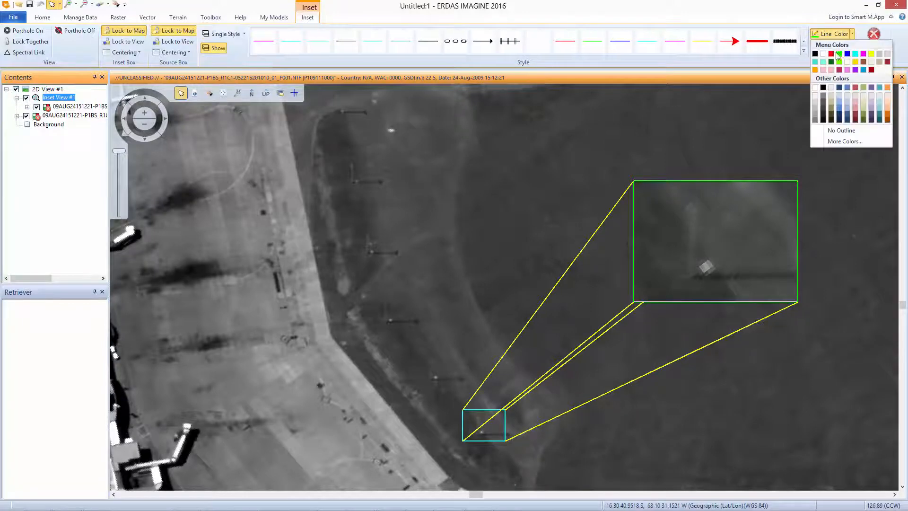
left_click(832, 53)
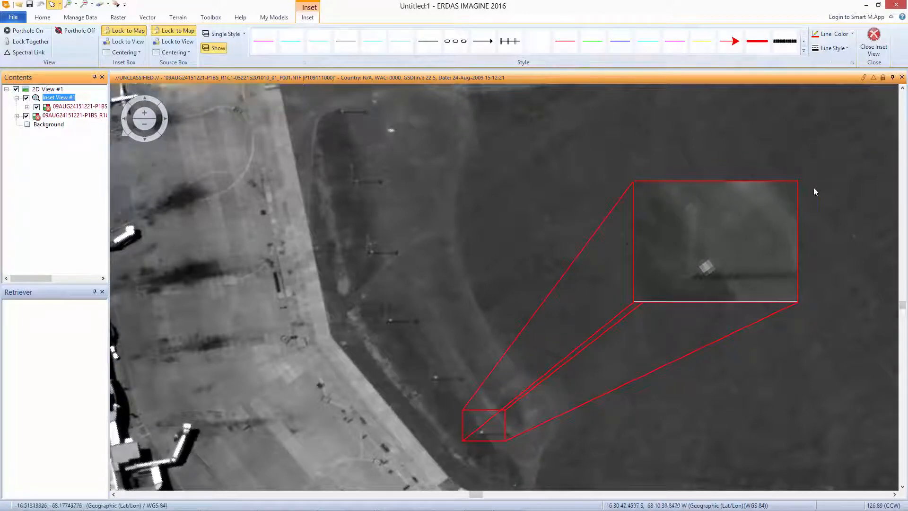
Adjust the inset's magnification and position so its frame shows the lowest light pole with its whole shadow.
left_click(722, 253)
scroll(722, 253, "down", 2)
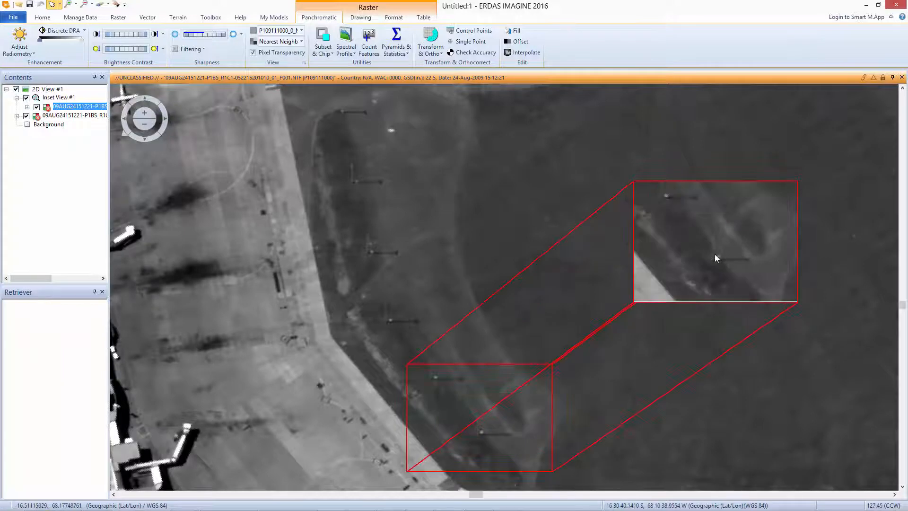
scroll(713, 258, "up", 2)
left_click_drag(748, 260, 716, 245)
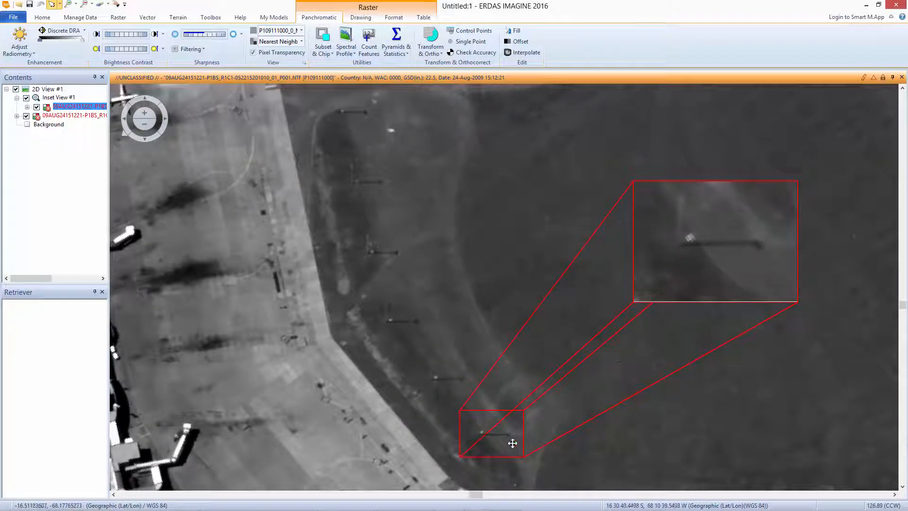
left_click_drag(511, 443, 511, 442)
Open the measurement tools and measure the second-lowest visible pole with Height from Layover, from its base to its top.
left_click(42, 17)
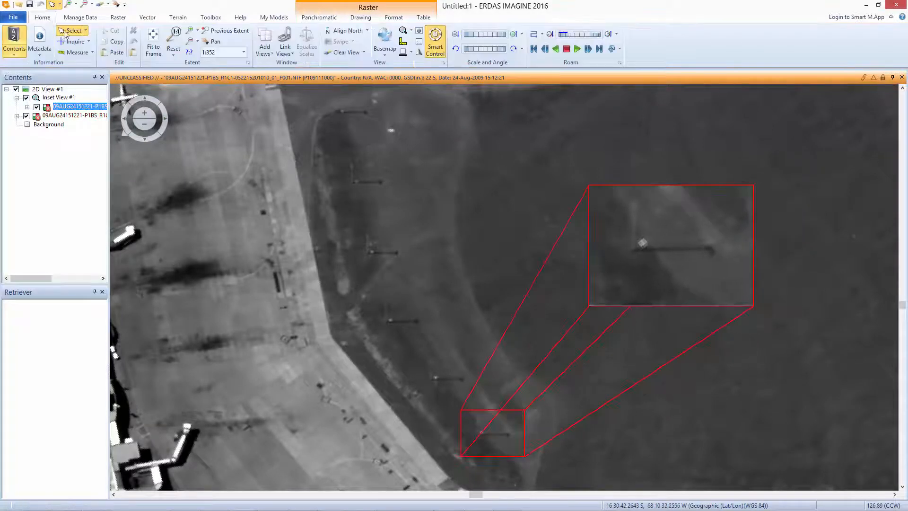
left_click(84, 56)
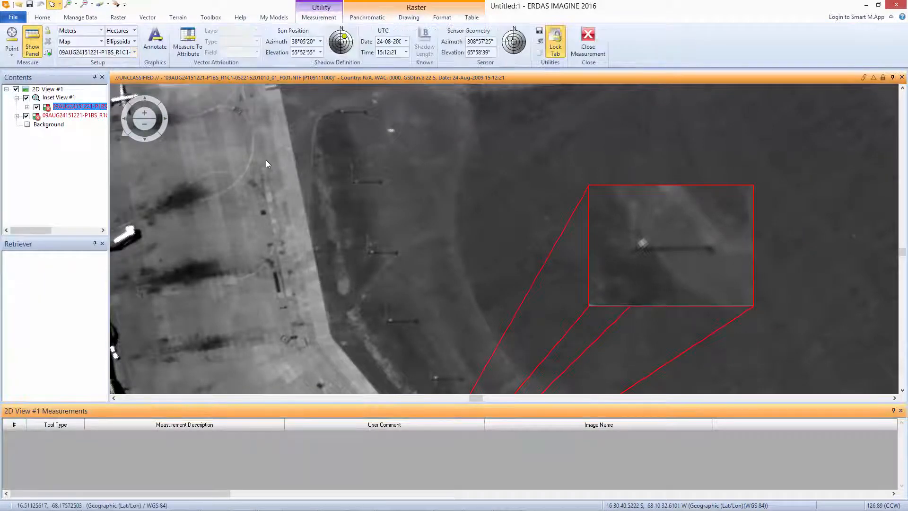
left_click(10, 55)
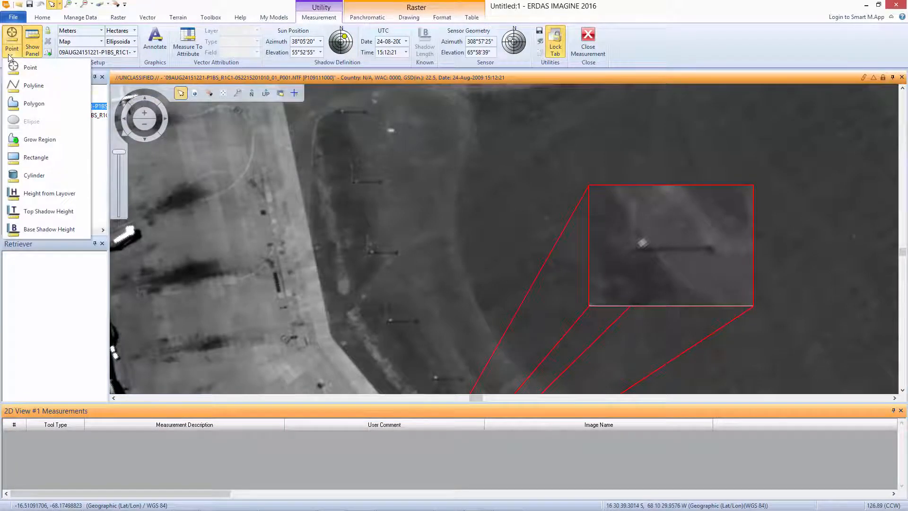
left_click(57, 197)
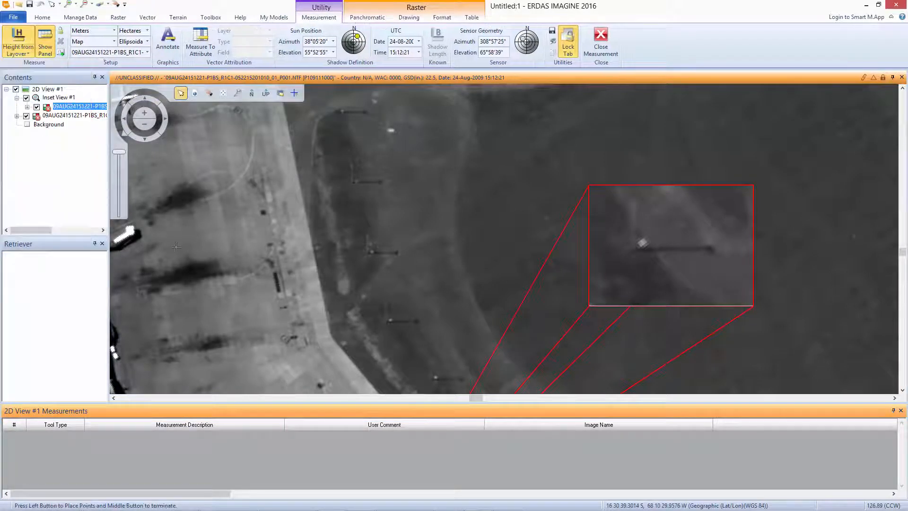
left_click(386, 322)
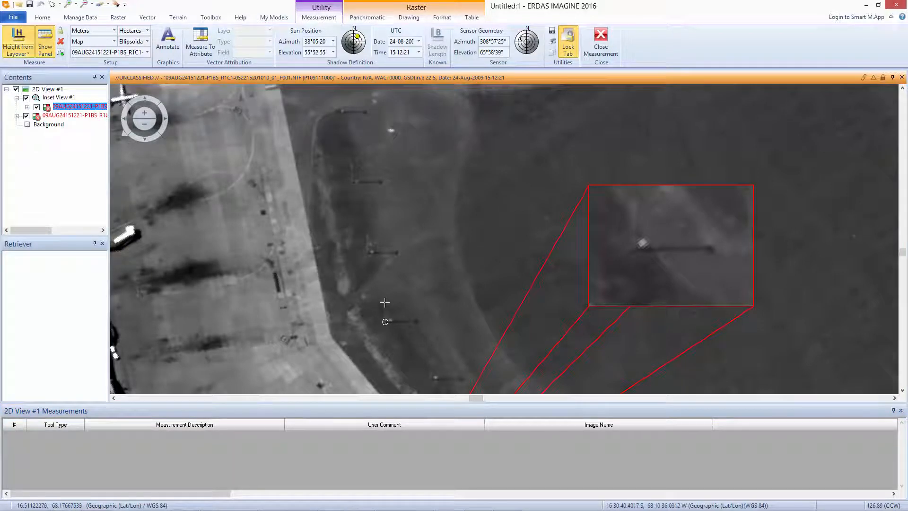
left_click(385, 302)
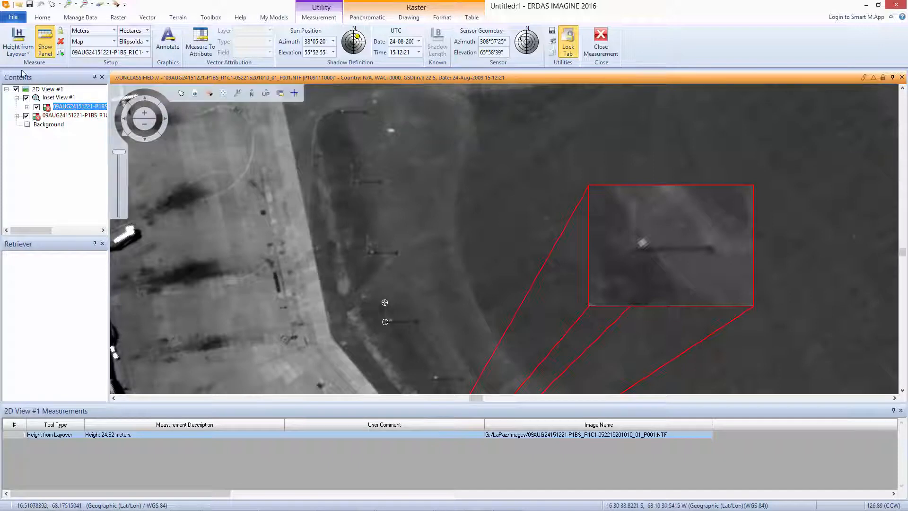
Measure the next pole up with Base Shadow Height, from its base to the tip of its shadow.
left_click(18, 53)
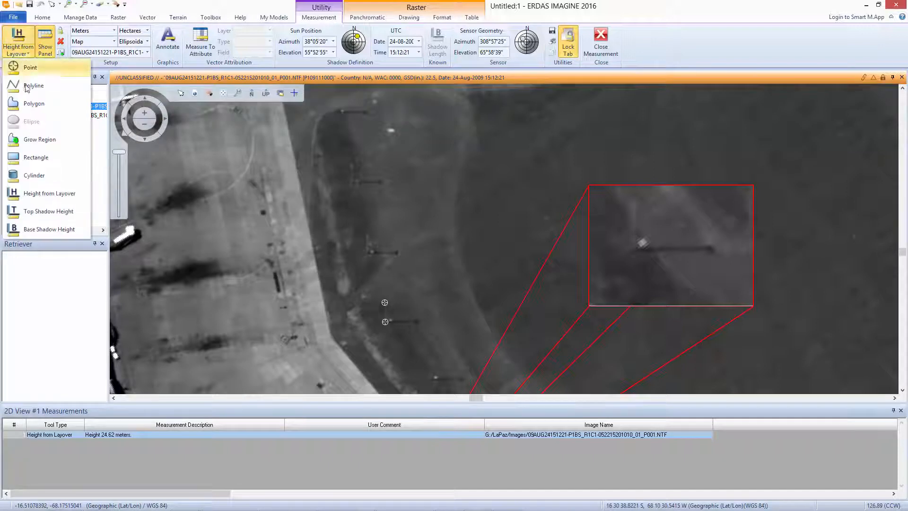
left_click(47, 229)
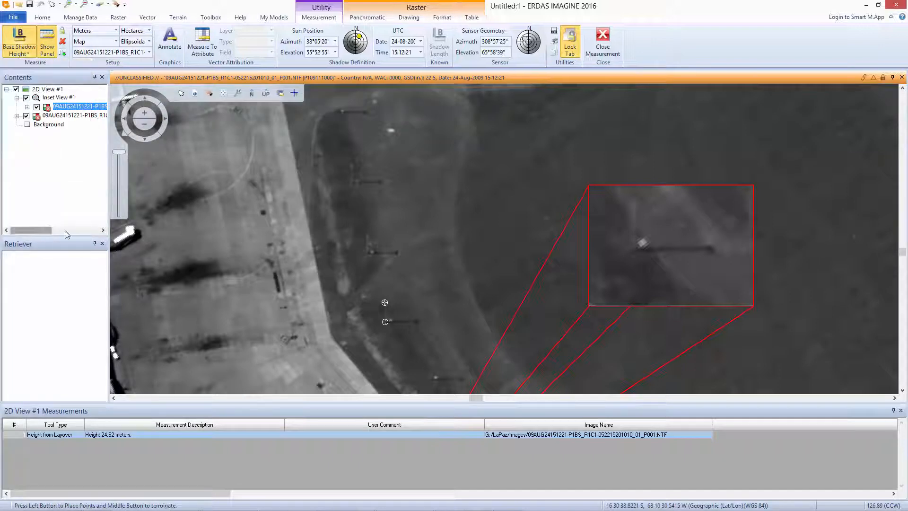
left_click(367, 252)
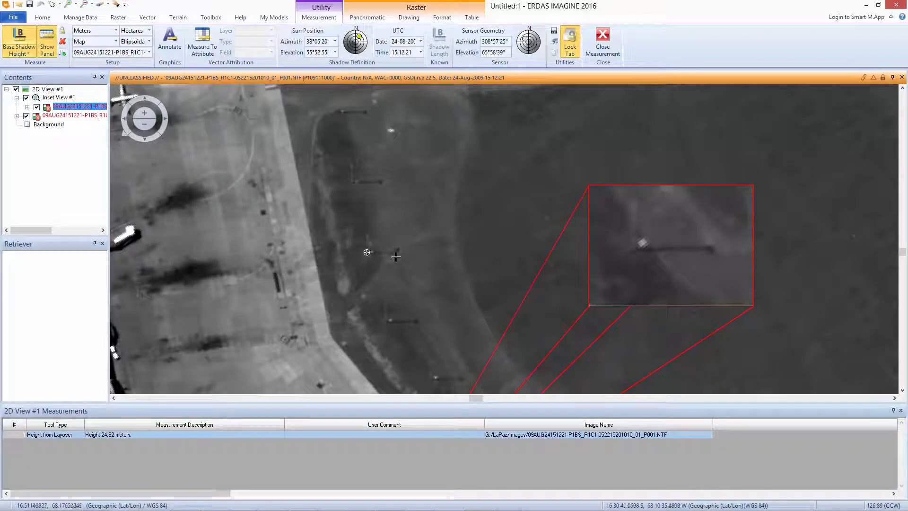
left_click(396, 252)
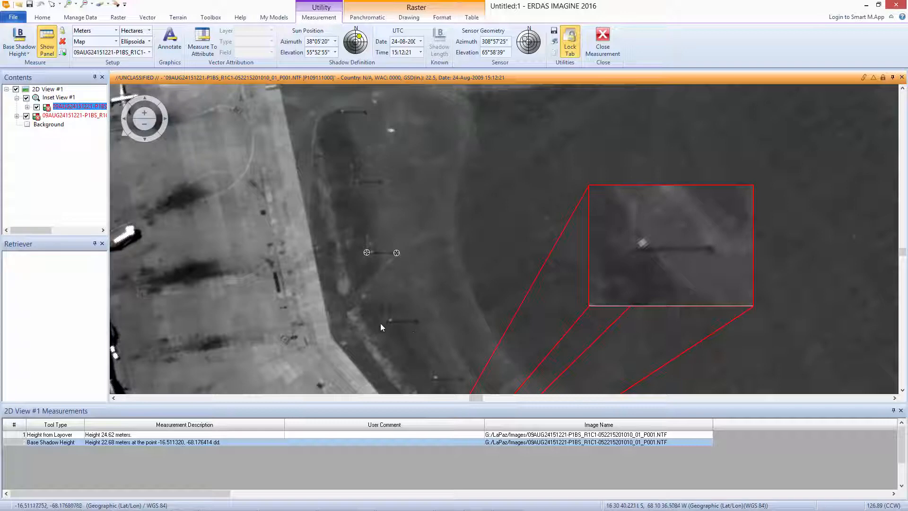
Lock the Base Shadow Height tool and measure the next two poles down the row, from base to shadow tip.
left_click(19, 39)
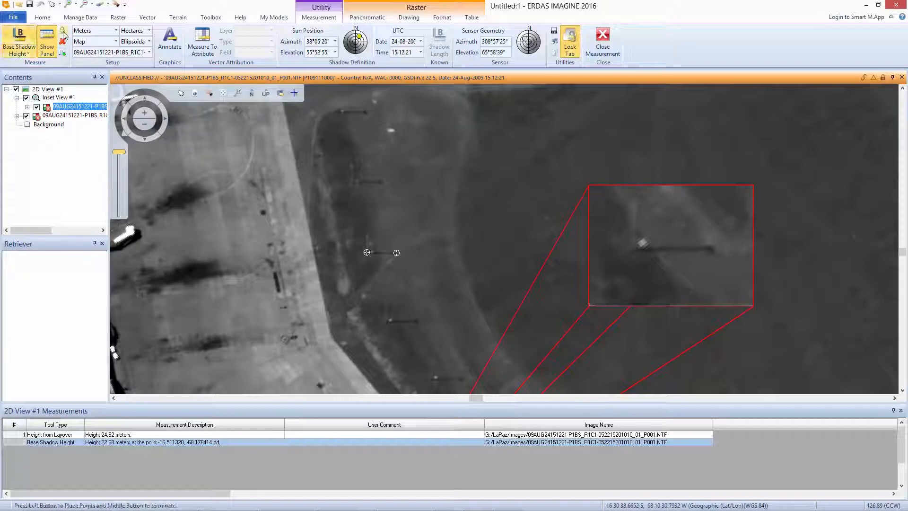
left_click(385, 322)
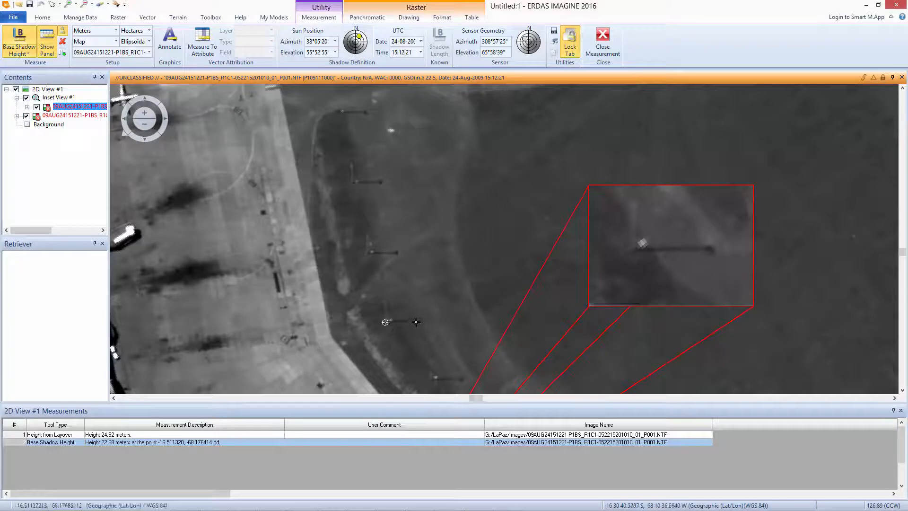
left_click(416, 321)
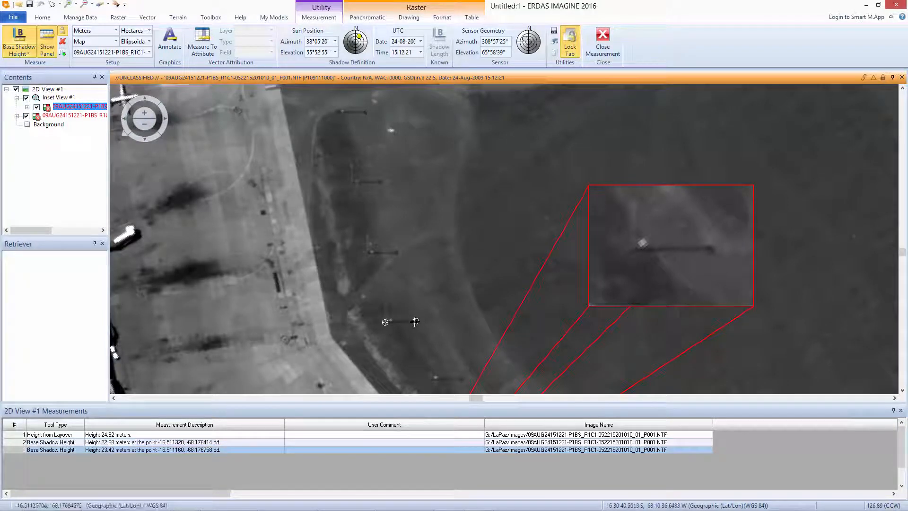
left_click(430, 378)
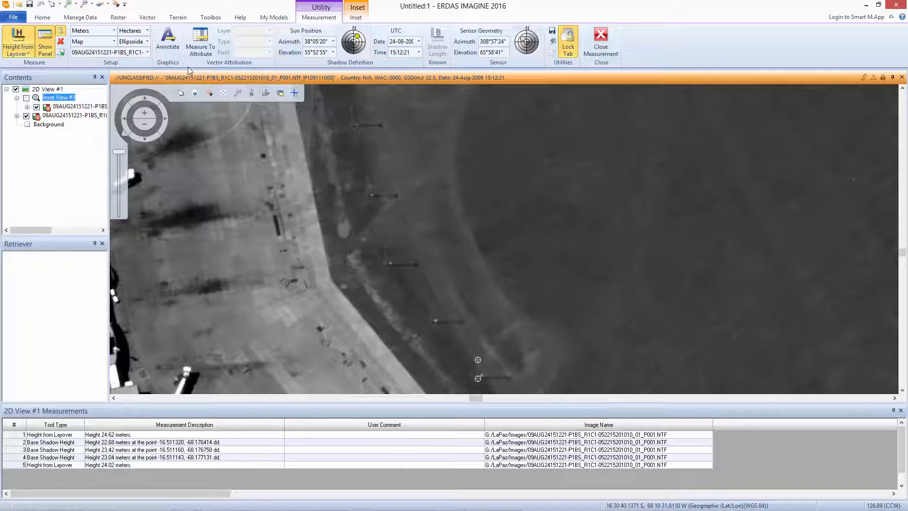
Turn on measurement annotation and measure two neighbouring poles with Top Shadow Height, using each pole's top and shadow tip.
left_click(168, 41)
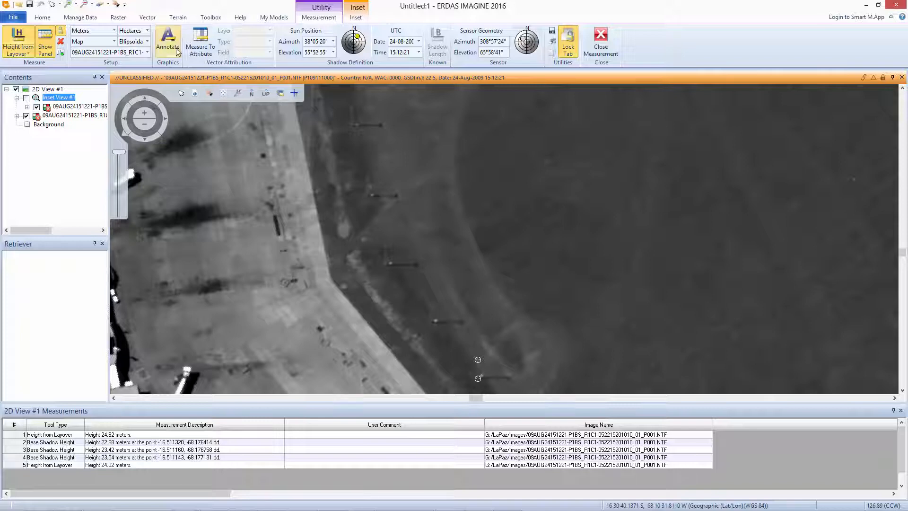
left_click(24, 54)
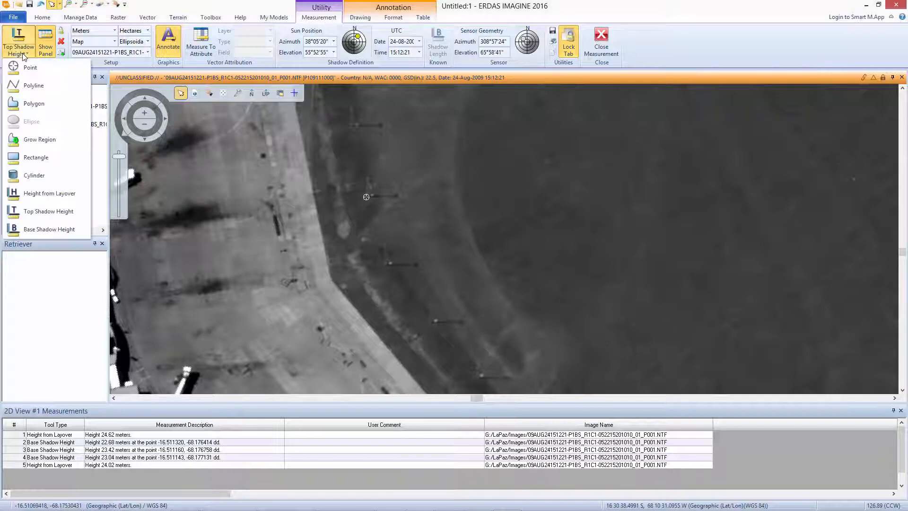
left_click(52, 215)
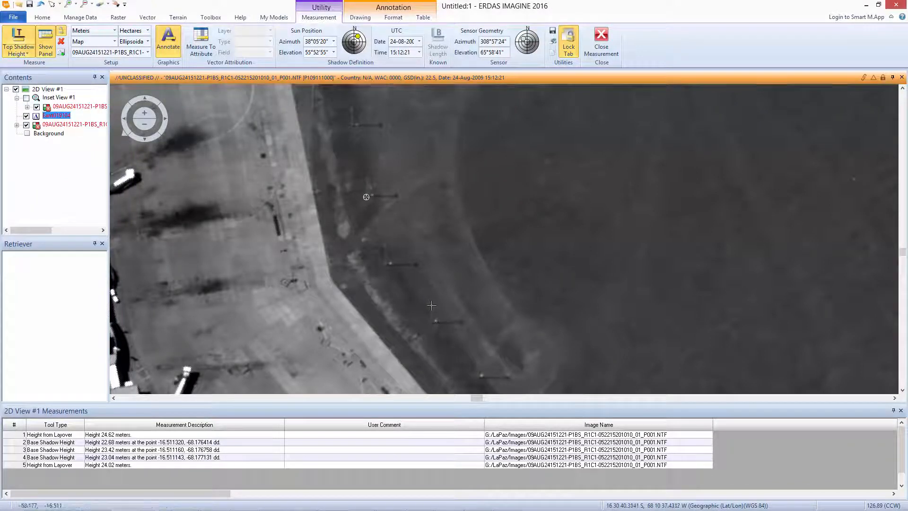
left_click(461, 322)
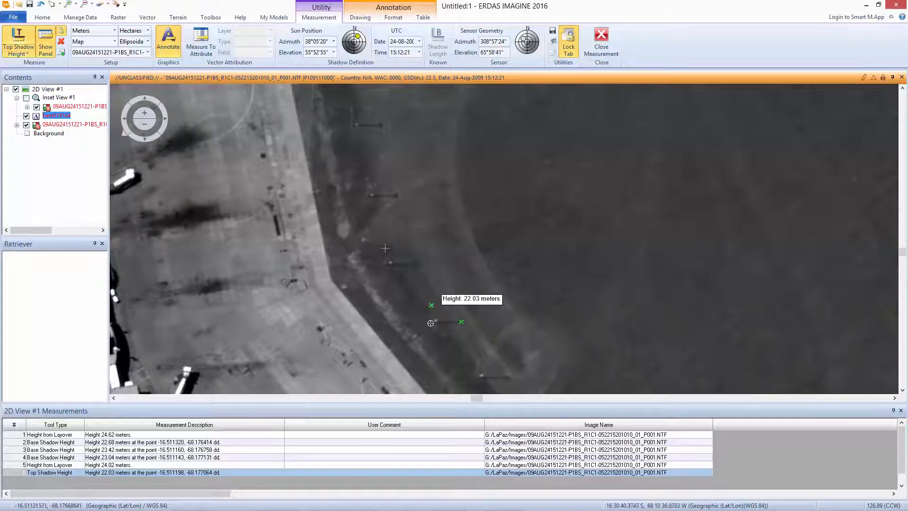
left_click(417, 265)
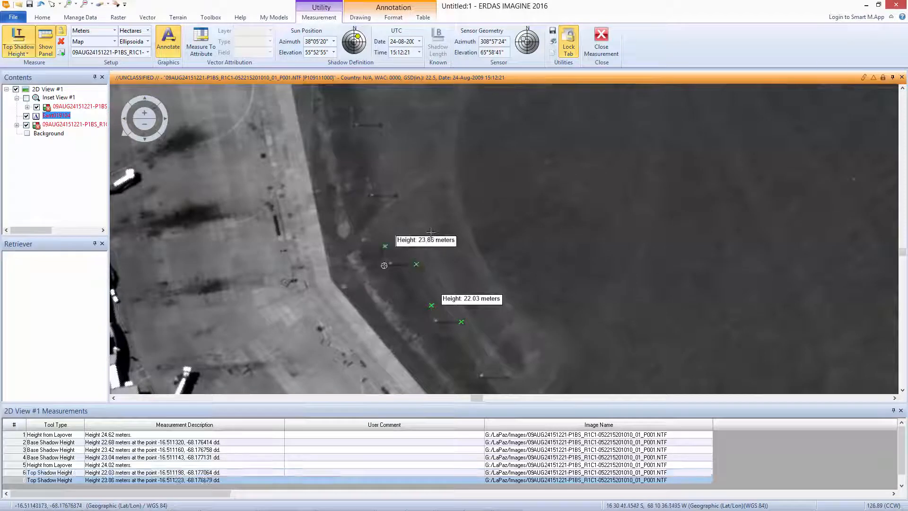
Measure the full length of the runway with an annotated polyline from its southeastern end to its northwestern end.
left_click(17, 54)
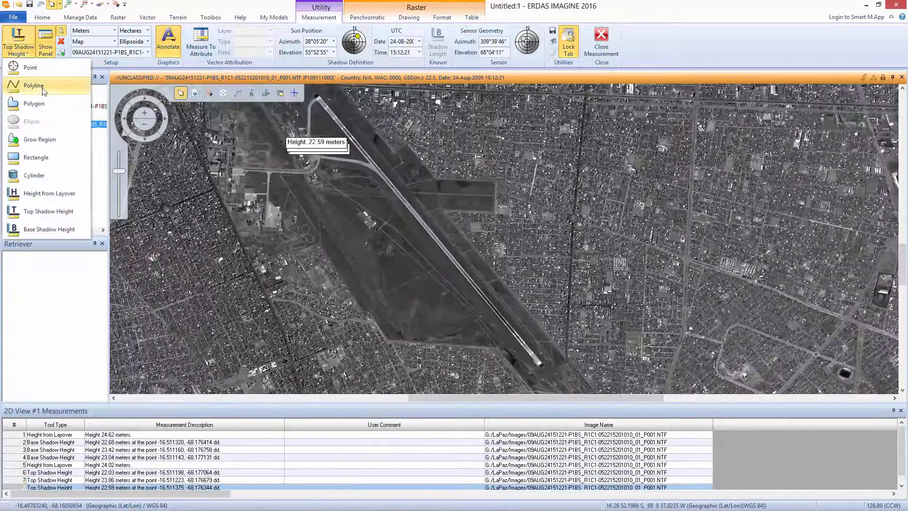
left_click(33, 86)
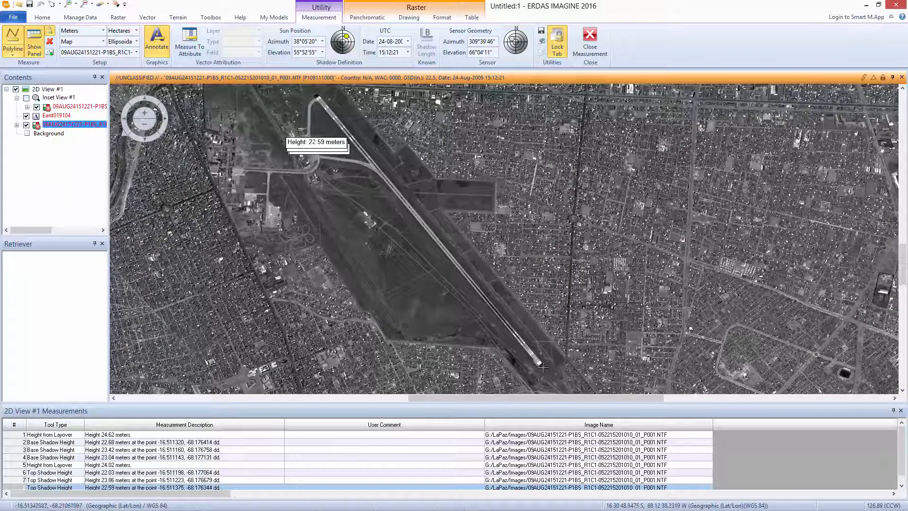
left_click(543, 367)
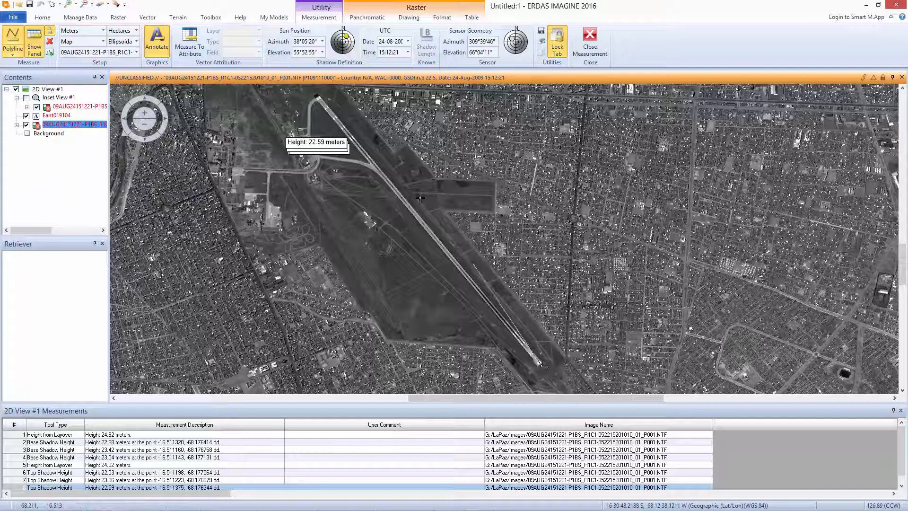
double_click(316, 96)
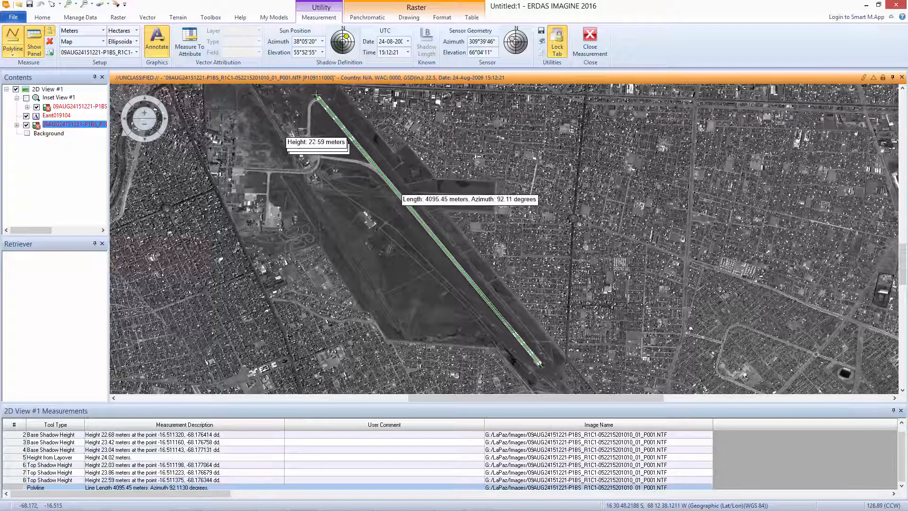
Move the runway's length and azimuth label beside the runway and rotate it parallel to the measured line.
scroll(309, 123, "up", 3)
left_click(712, 309)
left_click_drag(712, 308, 431, 135)
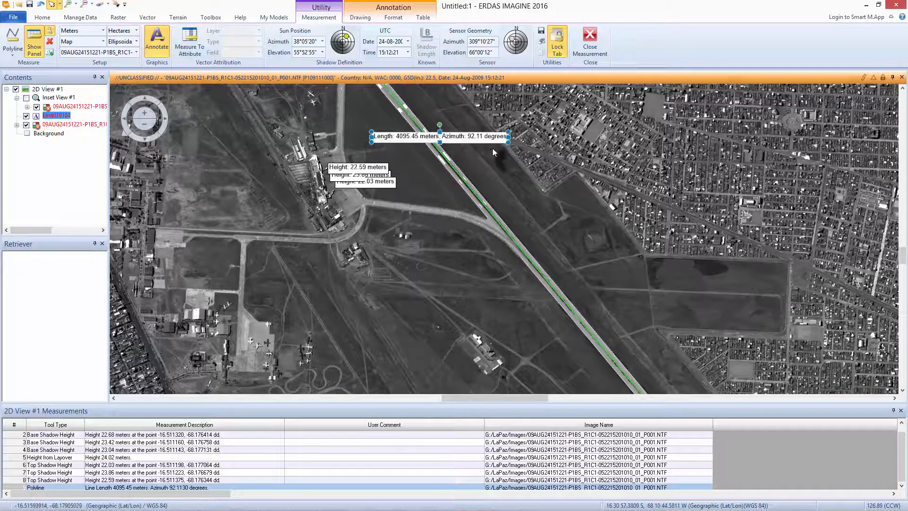
left_click_drag(441, 141, 423, 169)
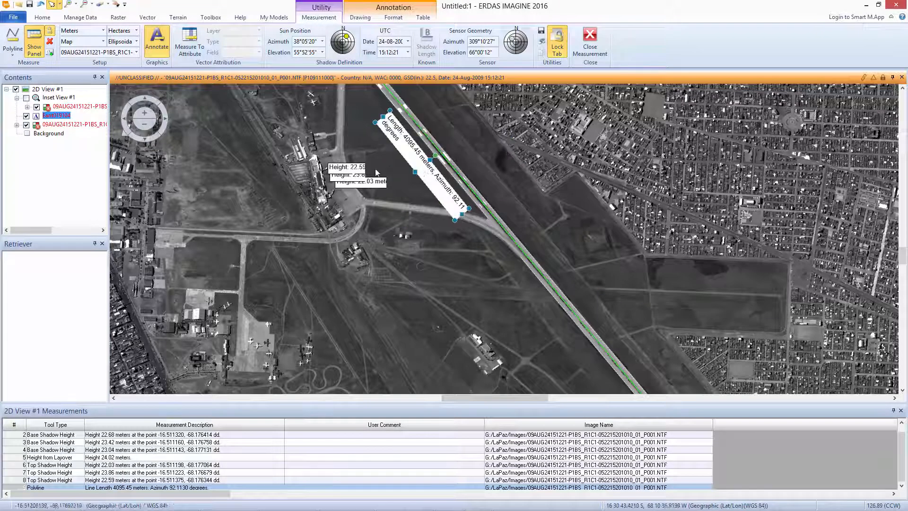
scroll(375, 166, "up", 1)
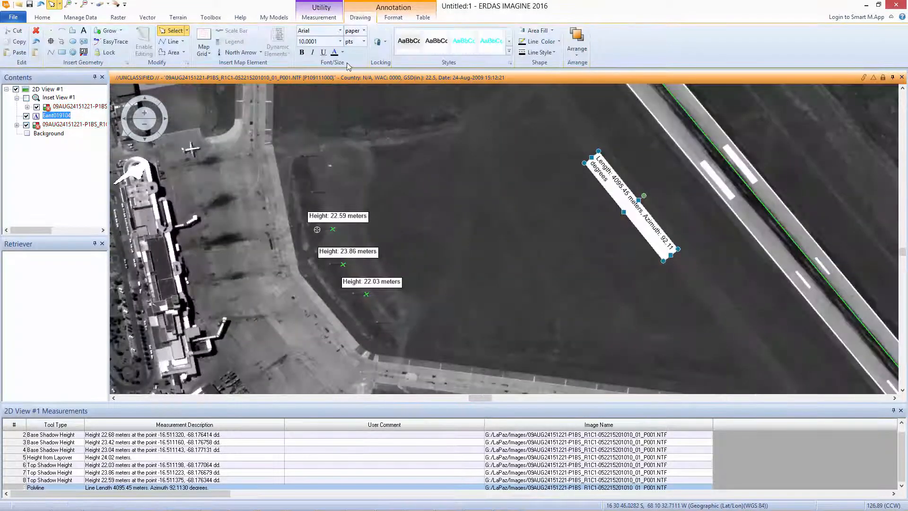
Set the runway label's font size to 18 points and restyle it with black text on a light background.
left_click(340, 41)
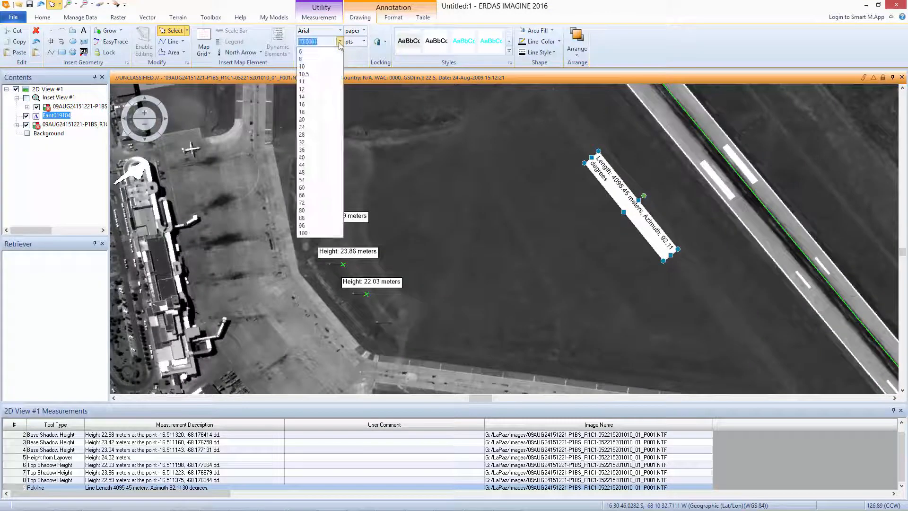
left_click(303, 111)
left_click(509, 51)
left_click(520, 87)
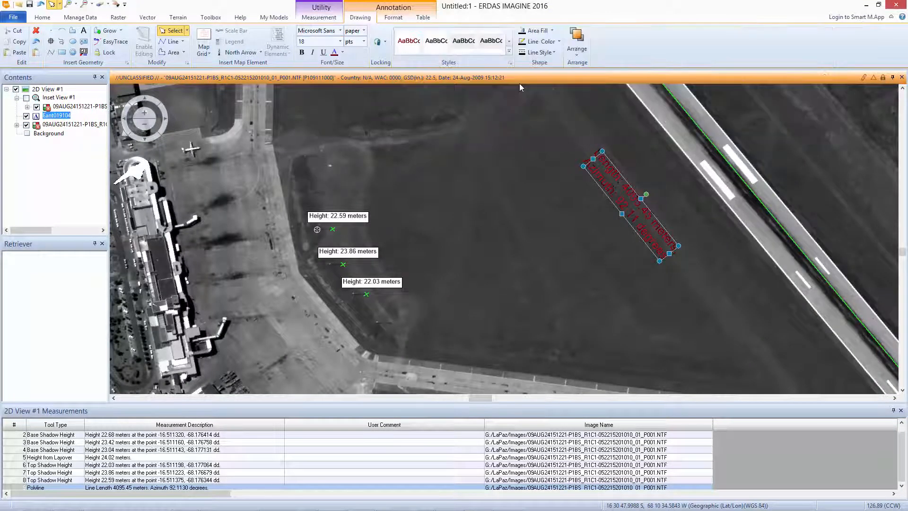
left_click(510, 53)
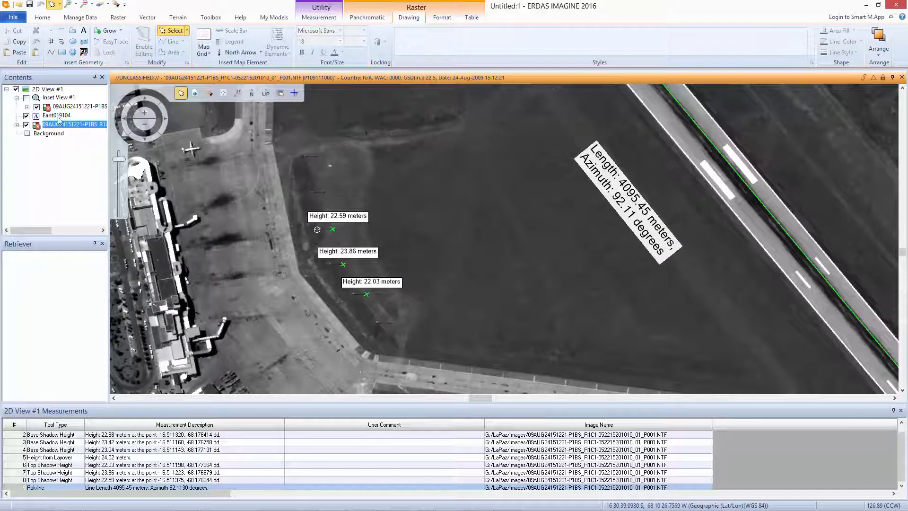
left_click(59, 115)
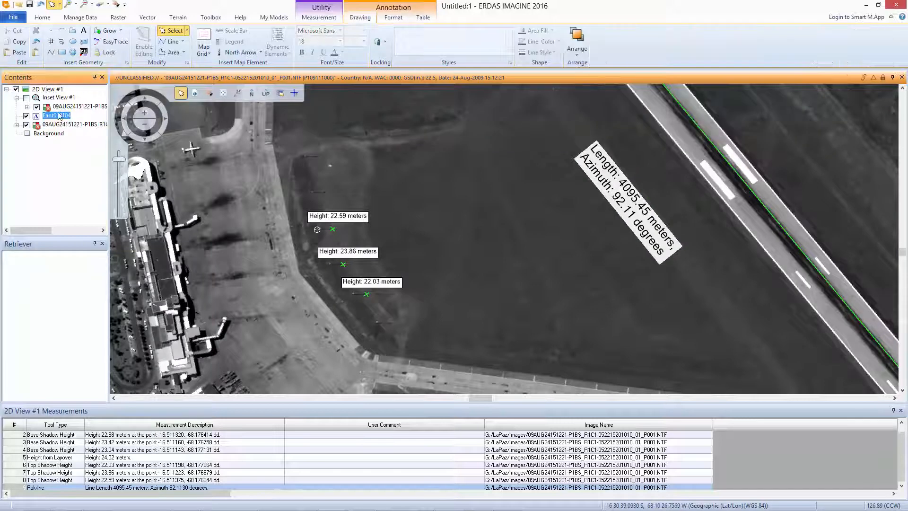
Draw a four-point polyline along the western side of the light pole row, beside the apron edge.
left_click(50, 52)
left_click(293, 131)
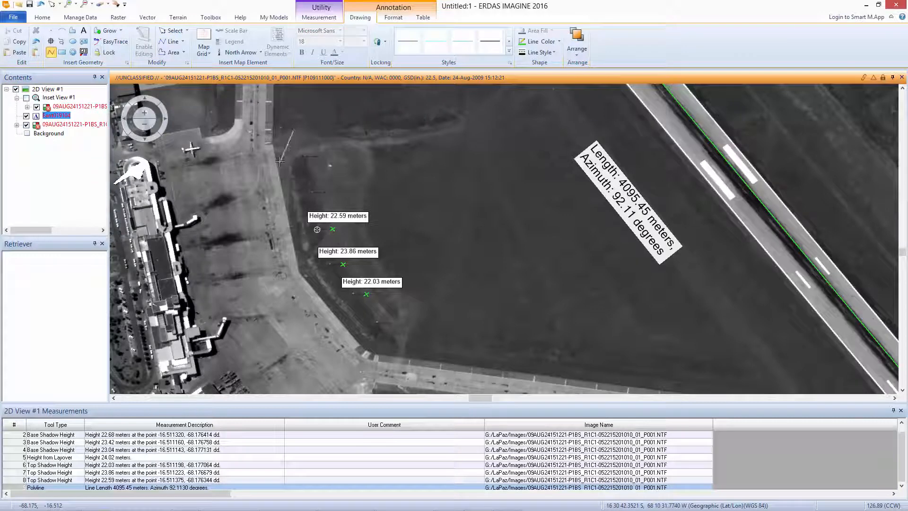
left_click(279, 162)
left_click(354, 348)
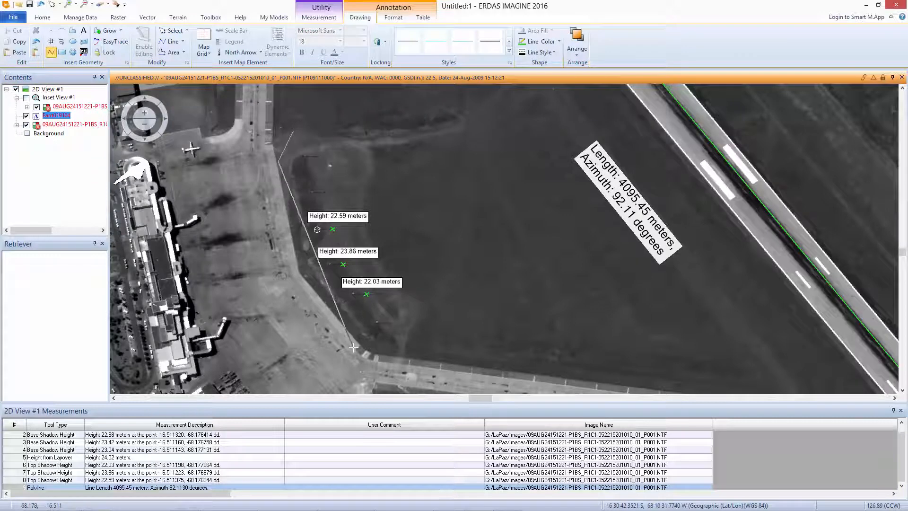
double_click(396, 353)
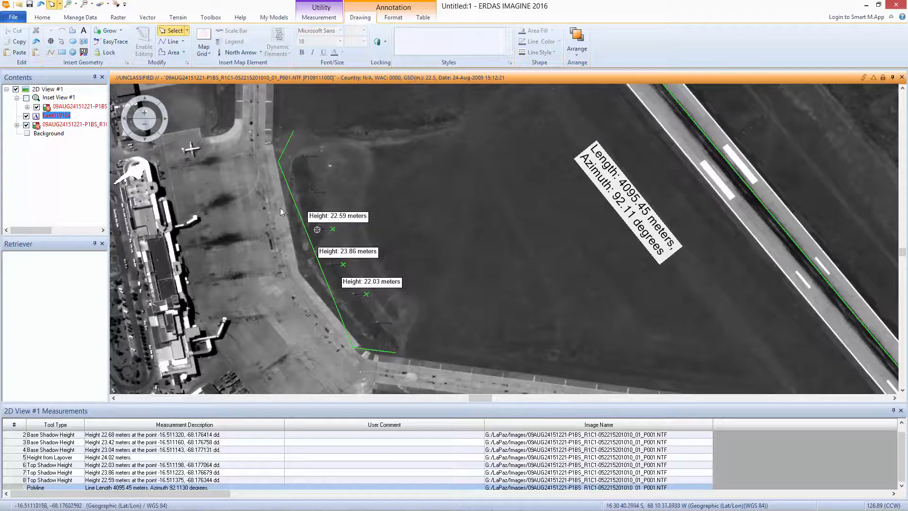
Remove the three individual pole height labels and add a text label reading "Light Poles: Avg Height 23 meters".
left_click(254, 197)
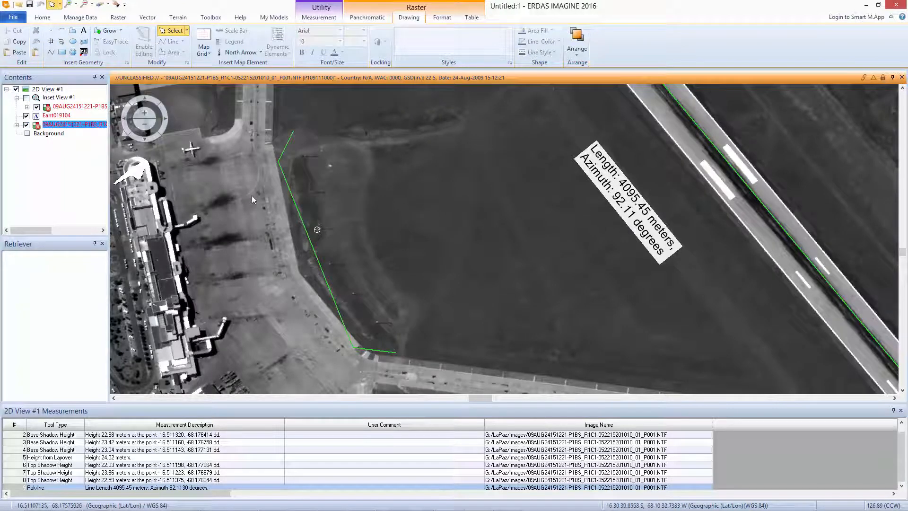
left_click(85, 31)
left_click(317, 229)
type("Light Poles: Avg")
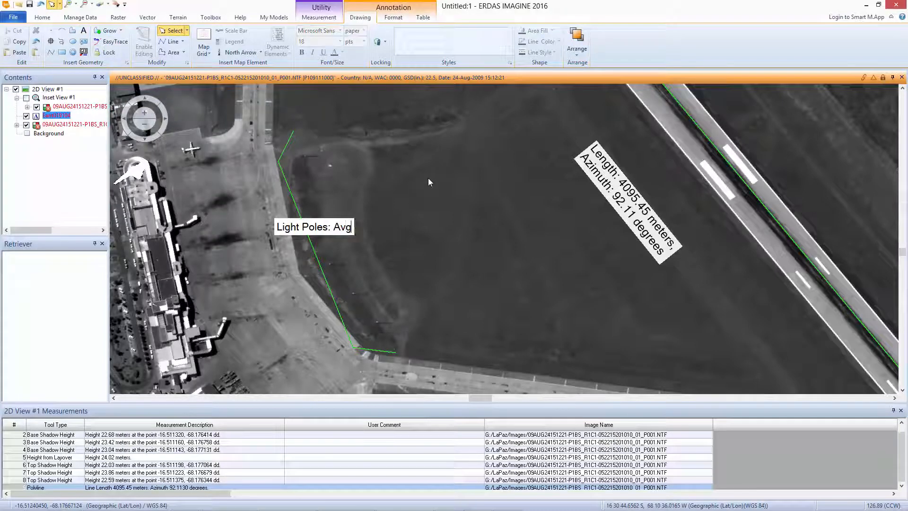
type(" Height")
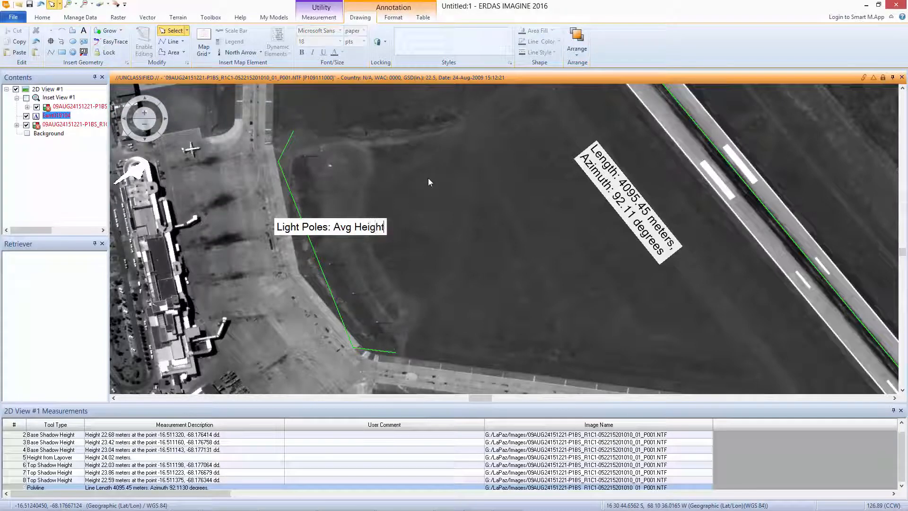
type(" 23 meters")
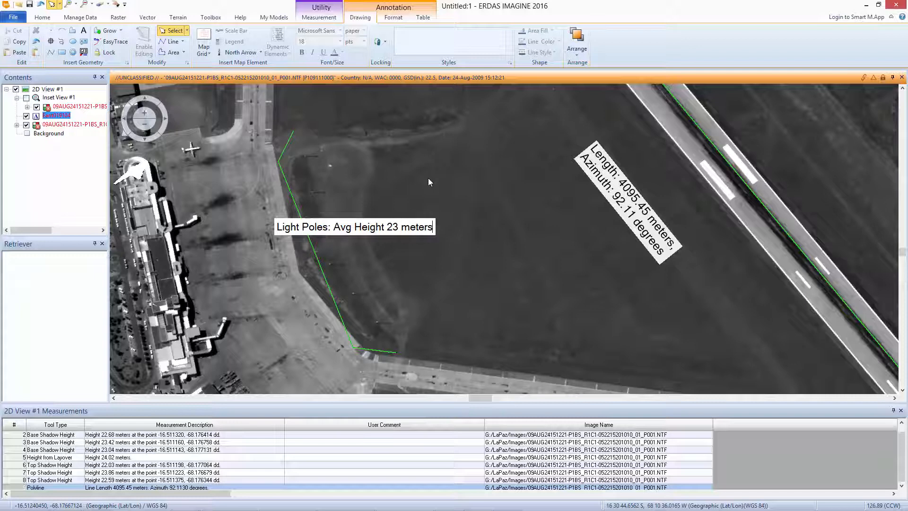
left_click(411, 256)
Rotate the light pole label parallel to the polyline and move it onto the apron side of the line.
left_click(405, 226)
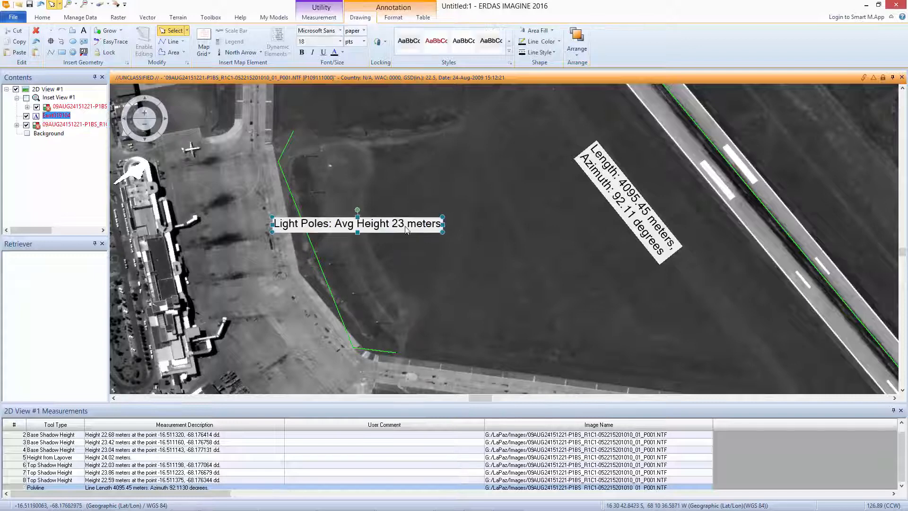
left_click_drag(443, 226, 378, 269)
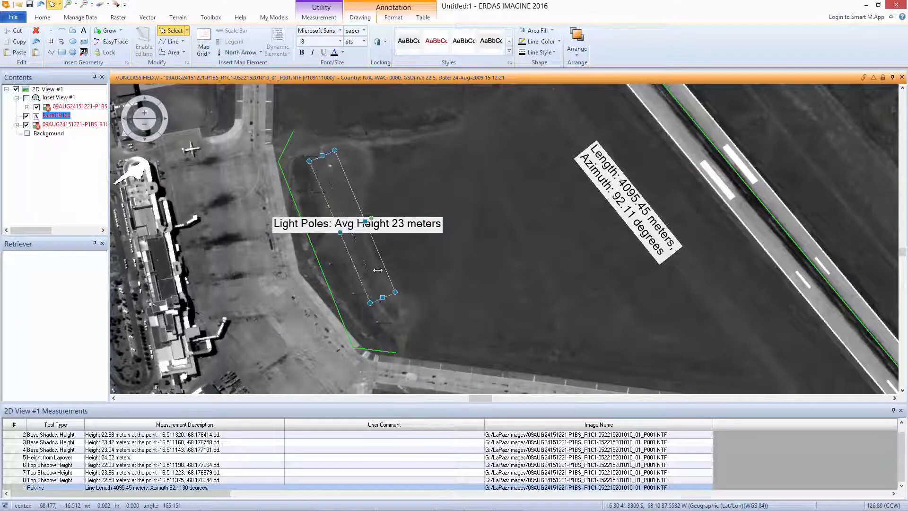
left_click_drag(350, 222, 278, 245)
left_click(413, 217)
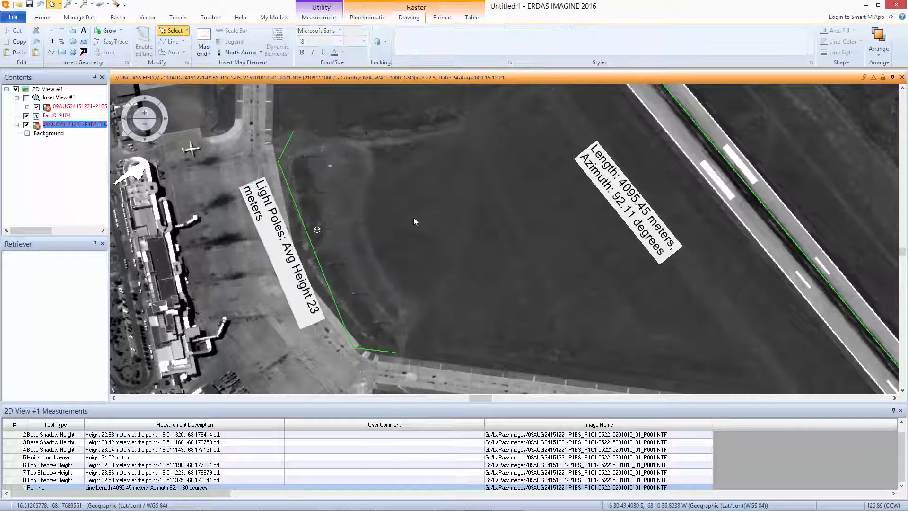
Turn the inset view back on and hide the measurements panel.
left_click(26, 98)
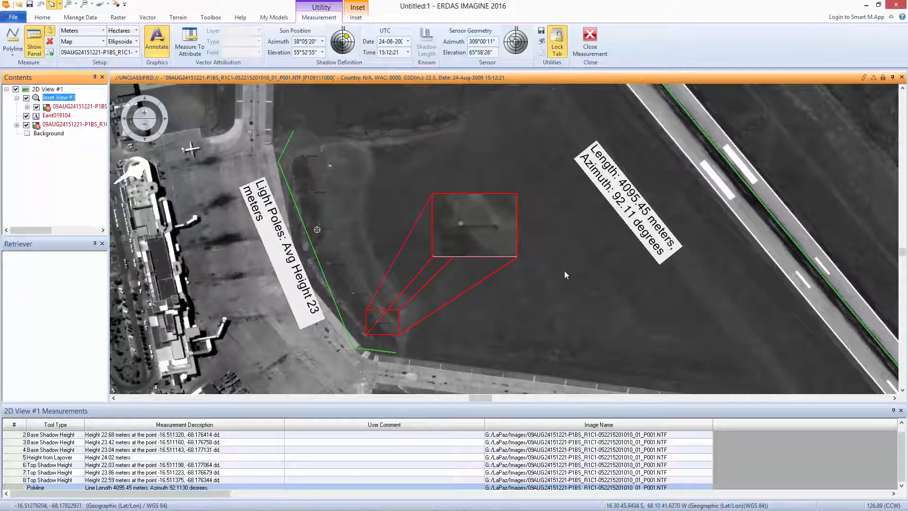
left_click(34, 48)
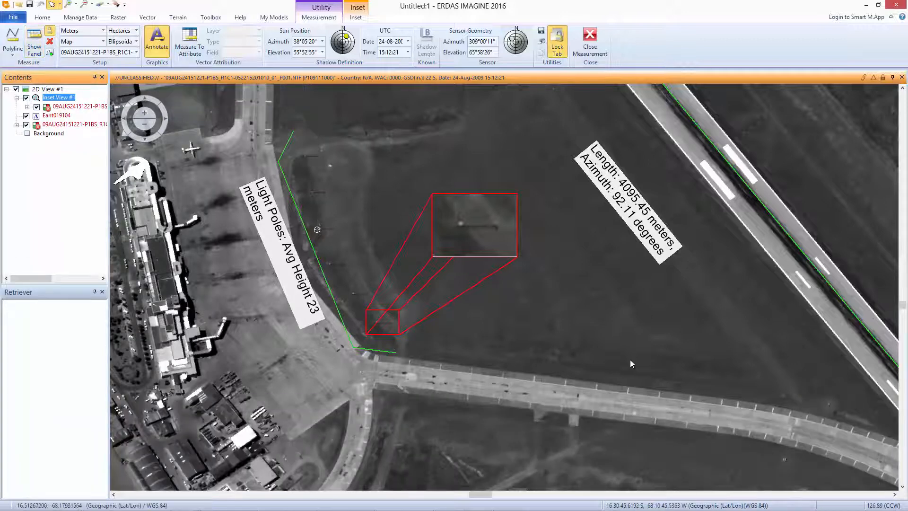
Send the annotated 2D view to PowerPoint, saving the annotation layer as test1, and maximize the resulting presentation.
left_click(80, 18)
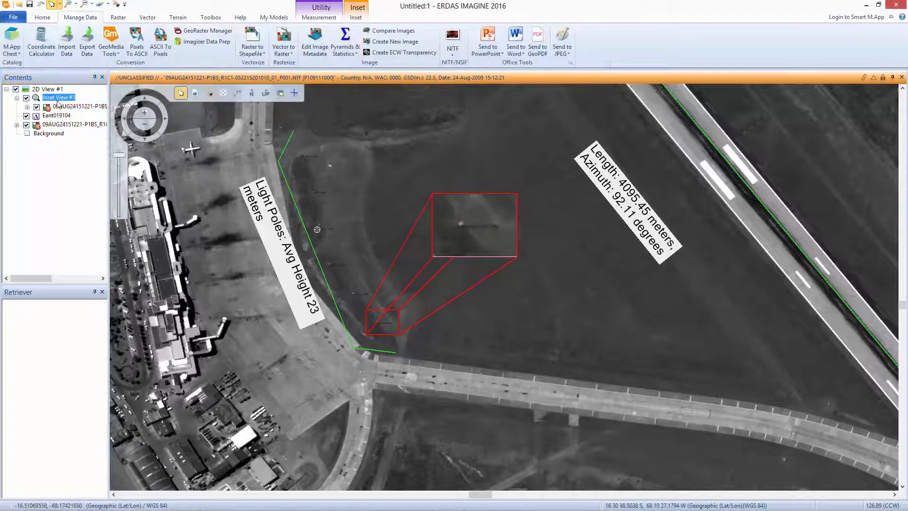
left_click(488, 38)
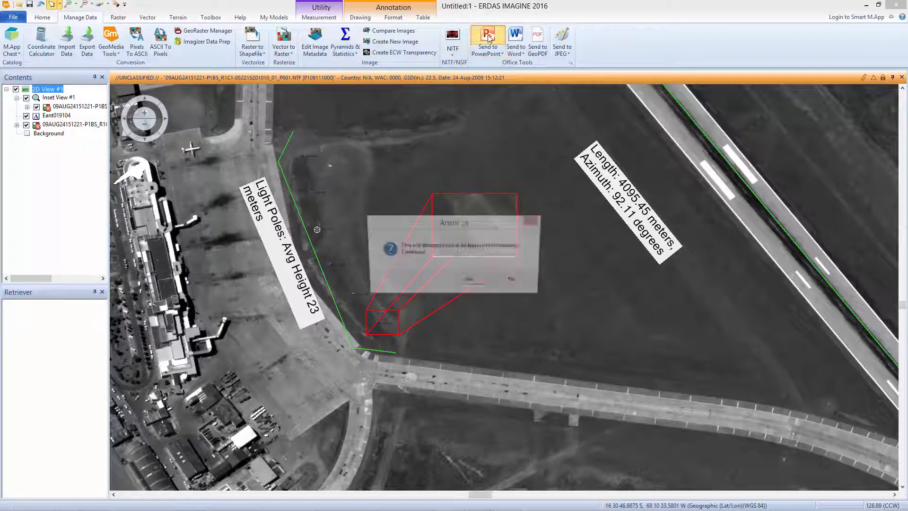
left_click(471, 282)
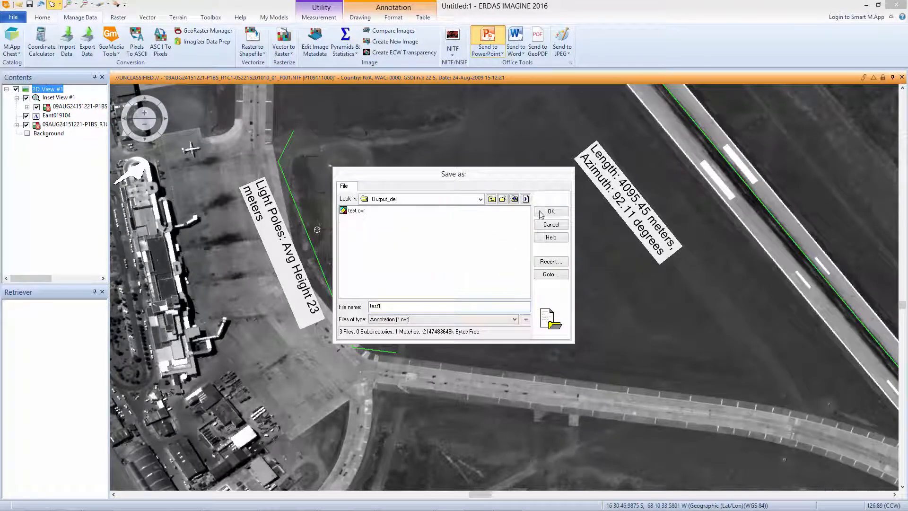
left_click(546, 211)
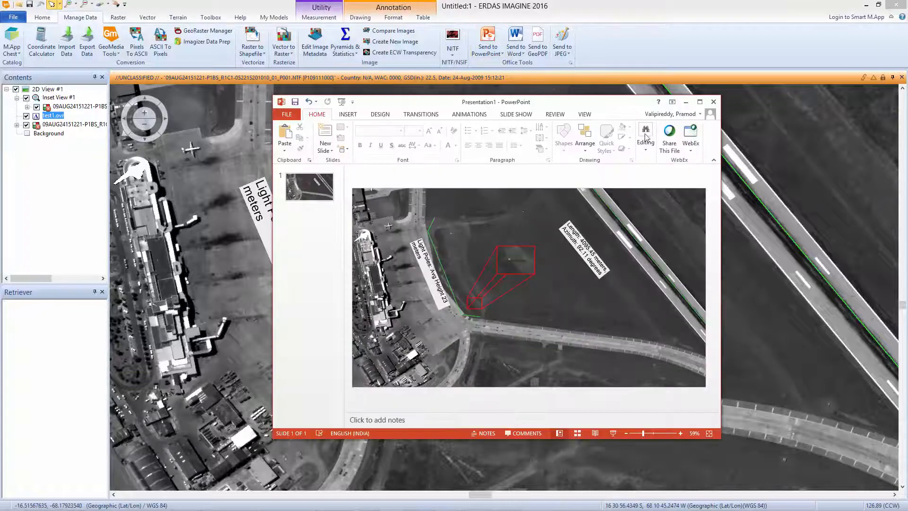
left_click(700, 102)
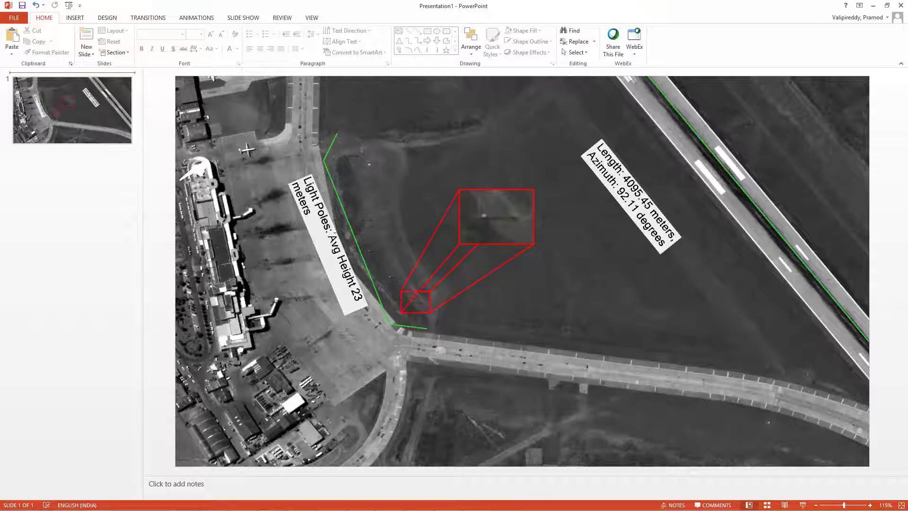
Switch back to ERDAS IMAGINE and send the annotated view to Word, agreeing to save all layers.
key("alt+Tab")
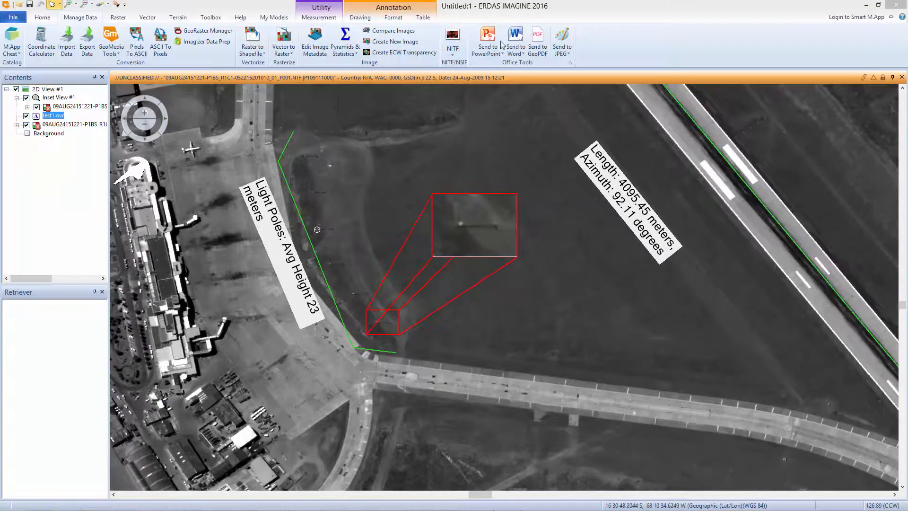
left_click(515, 43)
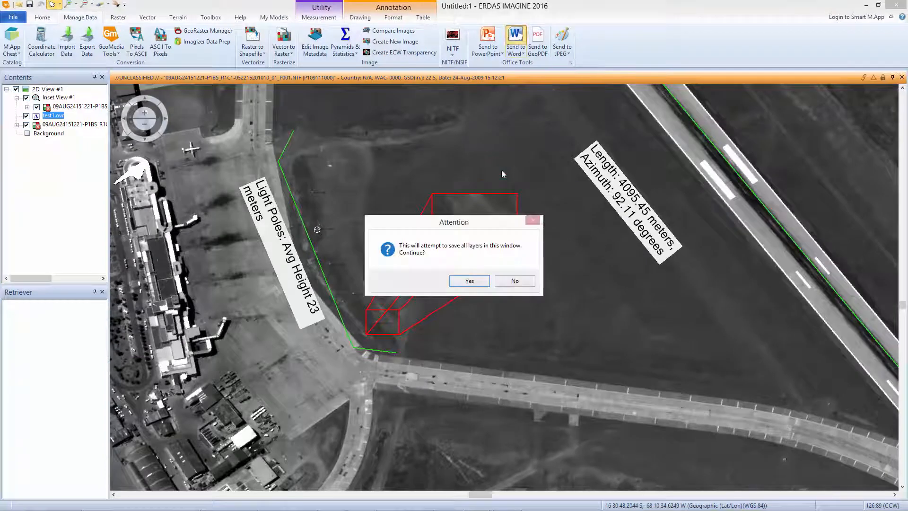
left_click(477, 280)
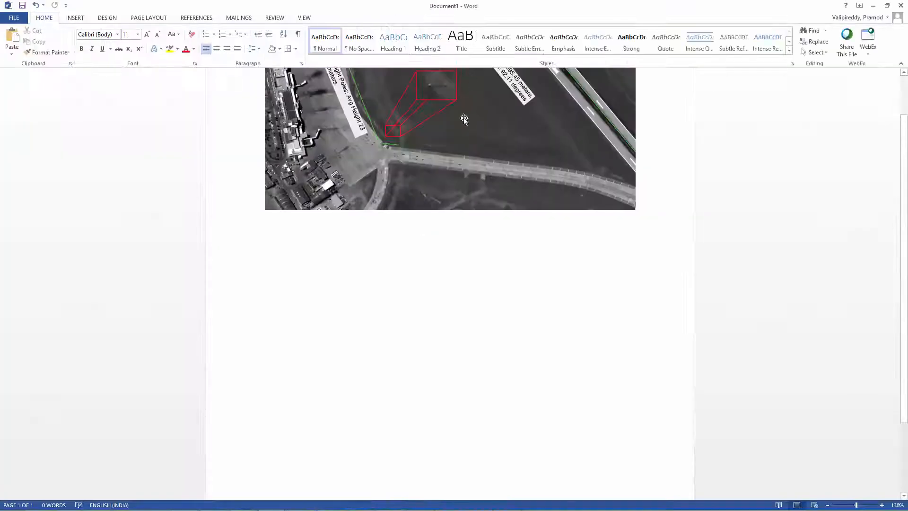
scroll(408, 235, "up", 2)
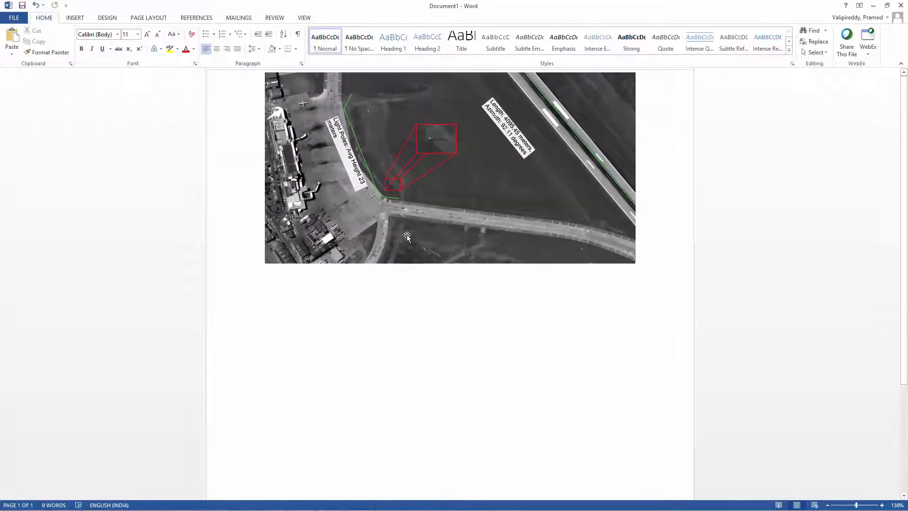
Return to ERDAS IMAGINE and create a map report of the 2D view from the IA_Firstlook.map template, accepting the dynamic text values.
left_click(873, 9)
left_click(50, 89)
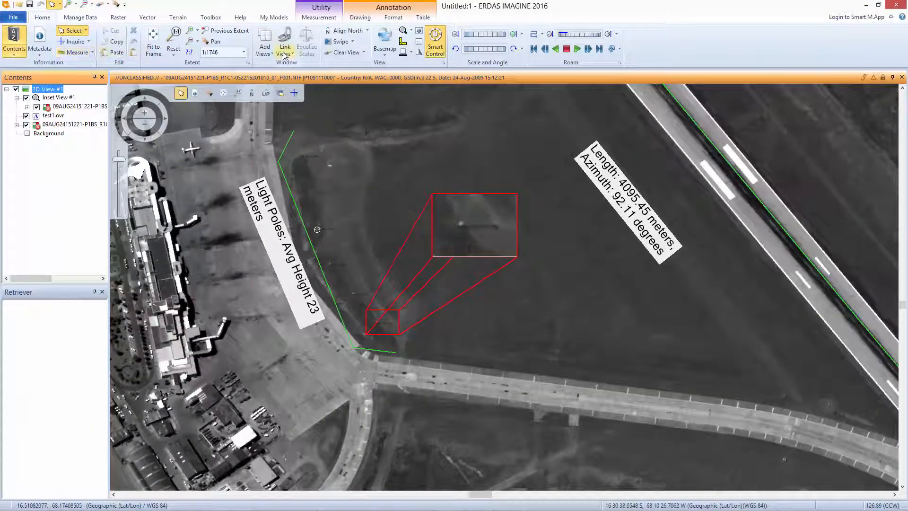
left_click(265, 52)
left_click(285, 98)
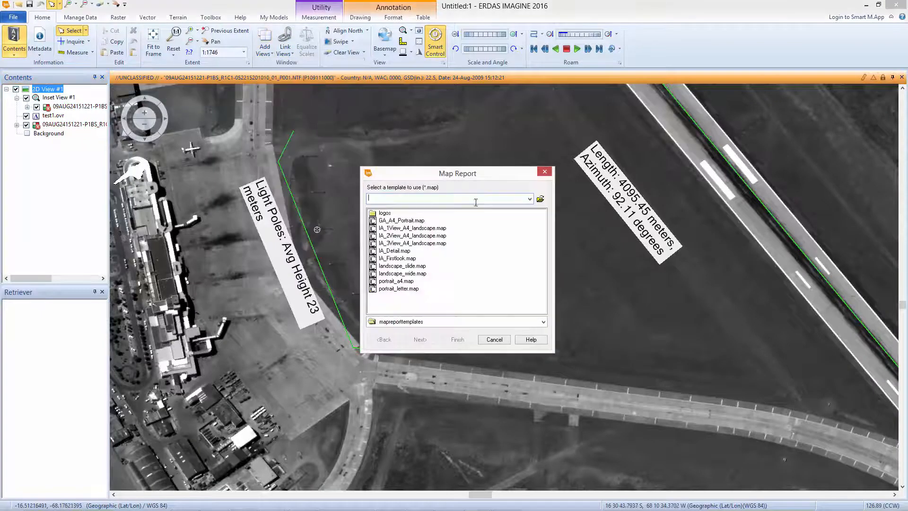
left_click(399, 259)
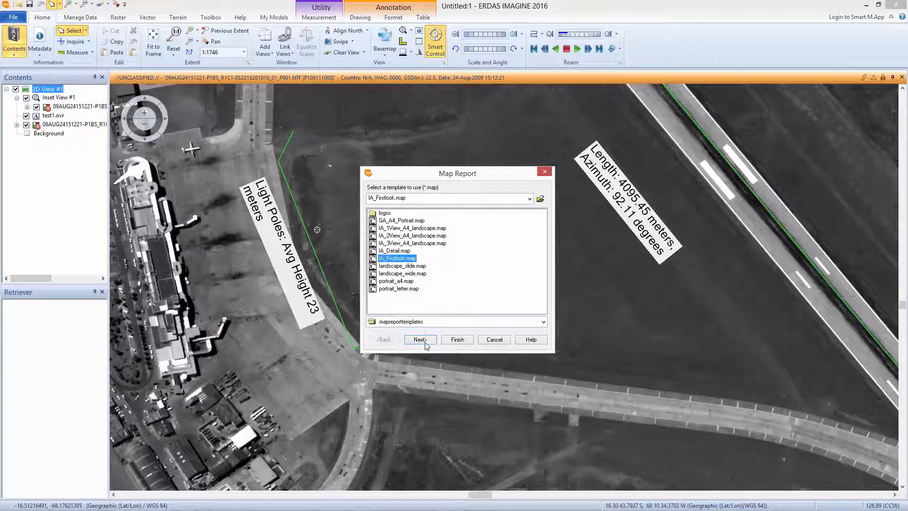
left_click(461, 340)
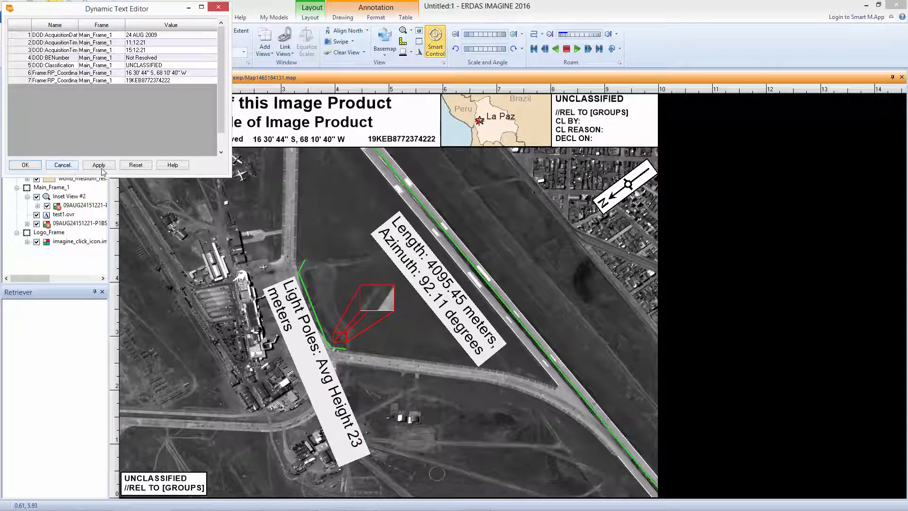
left_click(25, 165)
Replace the map report's title text with "LaPaz Airport".
left_click(302, 108)
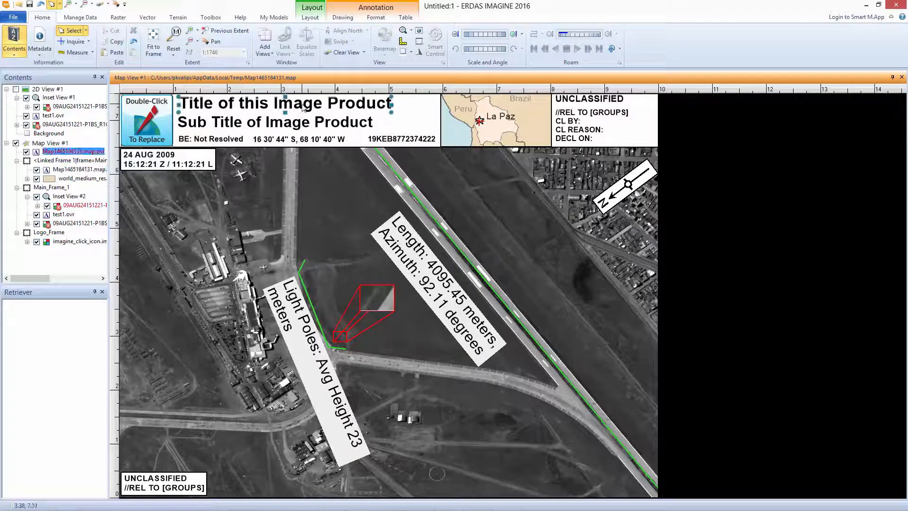
double_click(303, 108)
left_click_drag(69, 132, 7, 131)
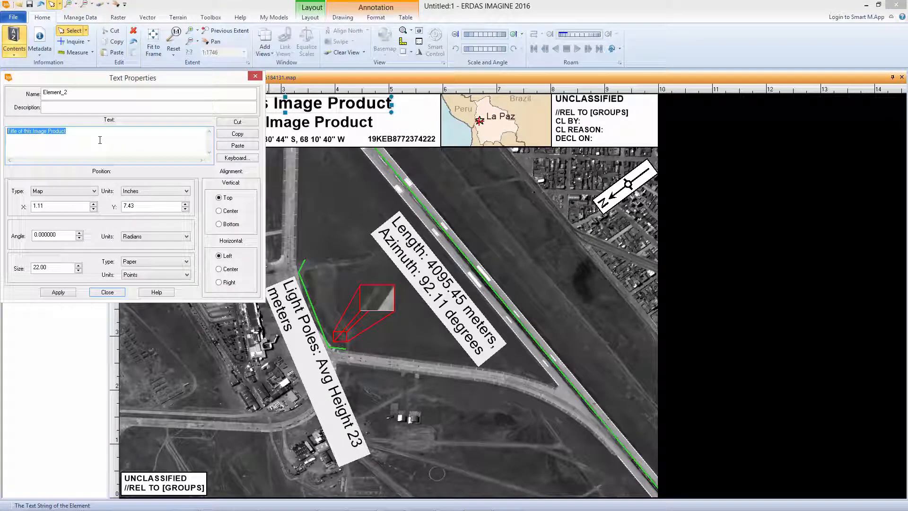
type("LaPaz Airport")
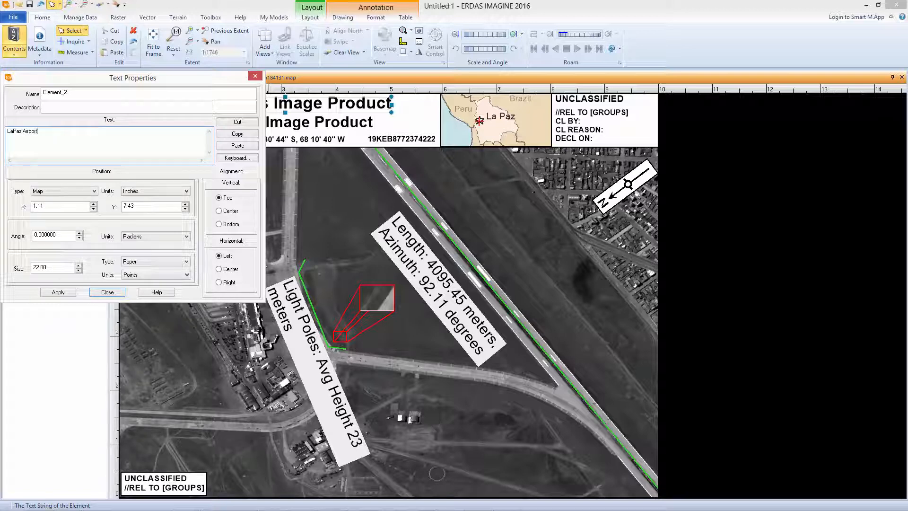
left_click(58, 292)
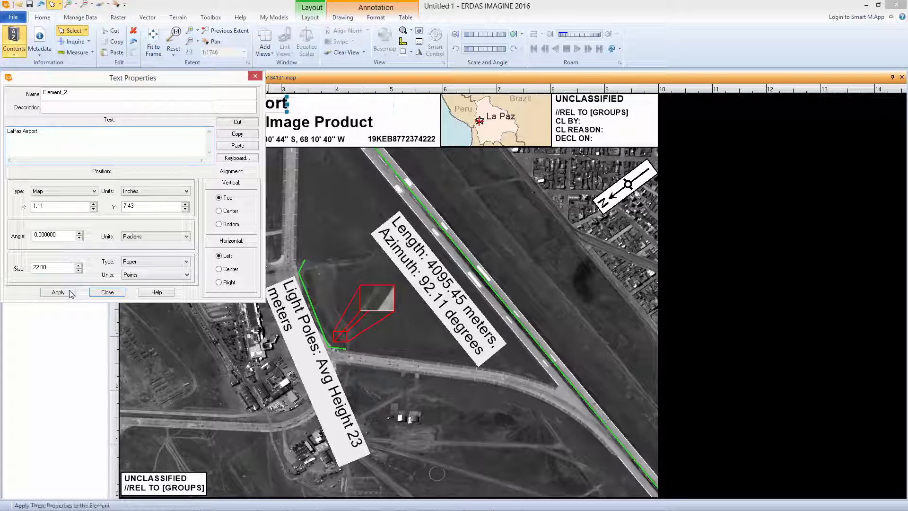
left_click(108, 292)
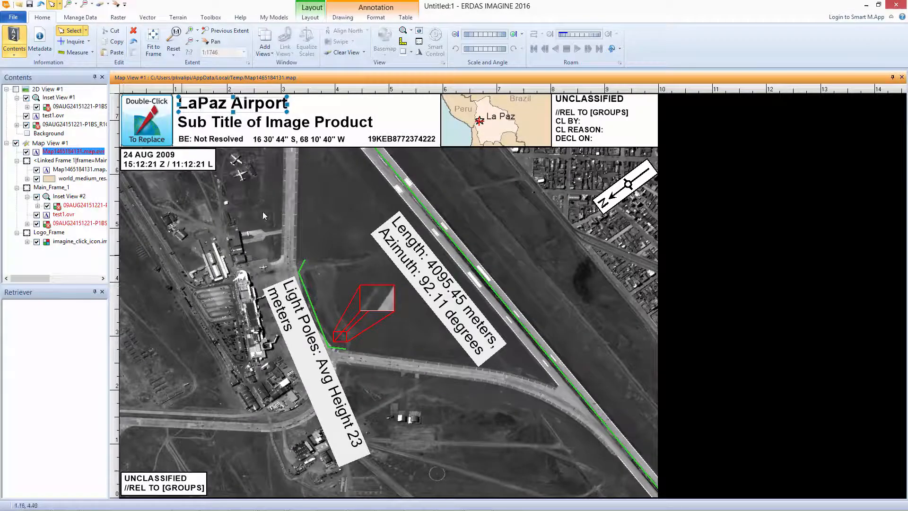
Replace the map report's subtitle text with "Light Poles height".
double_click(329, 129)
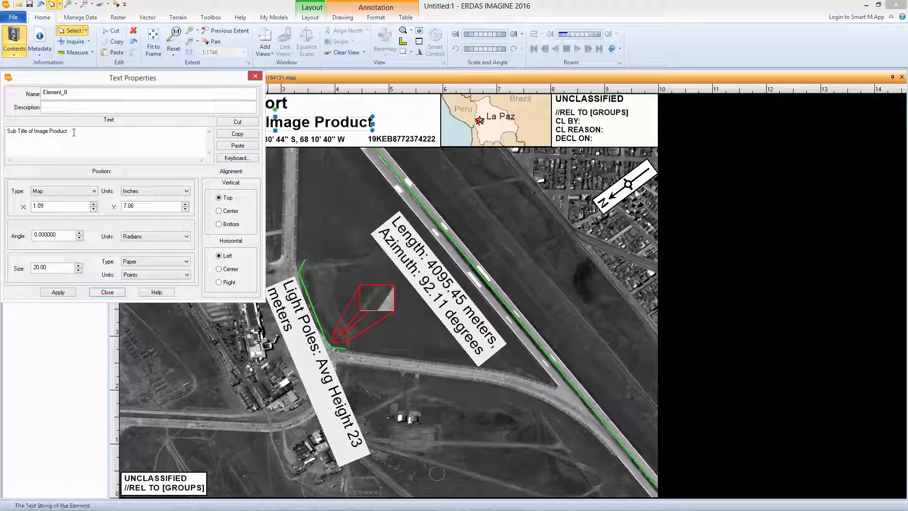
left_click_drag(73, 132, 15, 134)
type("L")
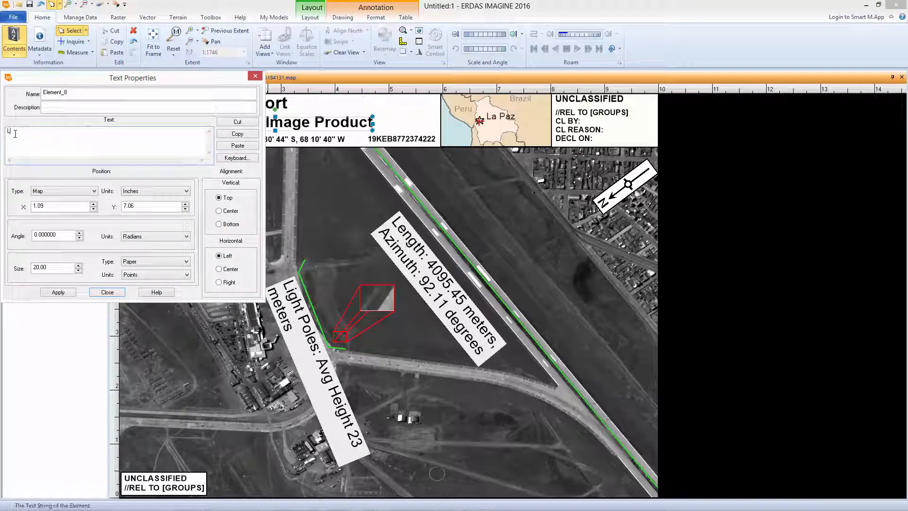
type("ight Poles hei")
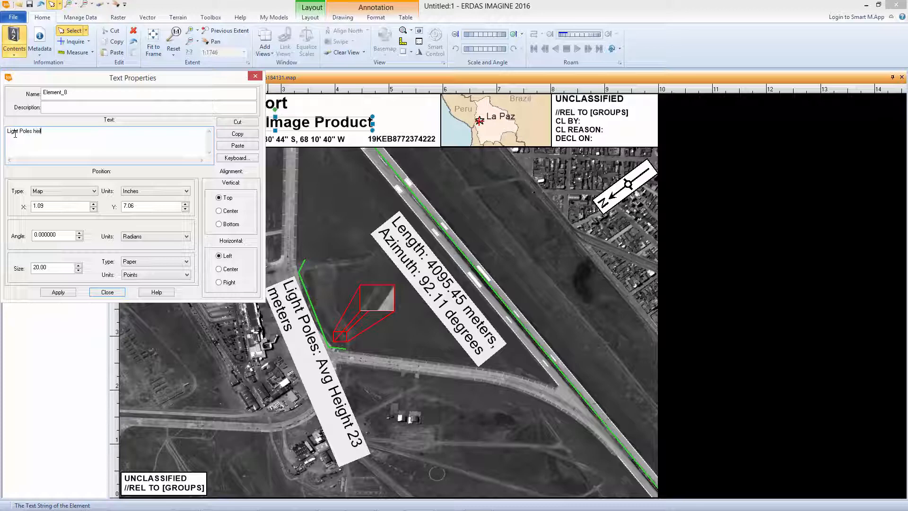
type("ght")
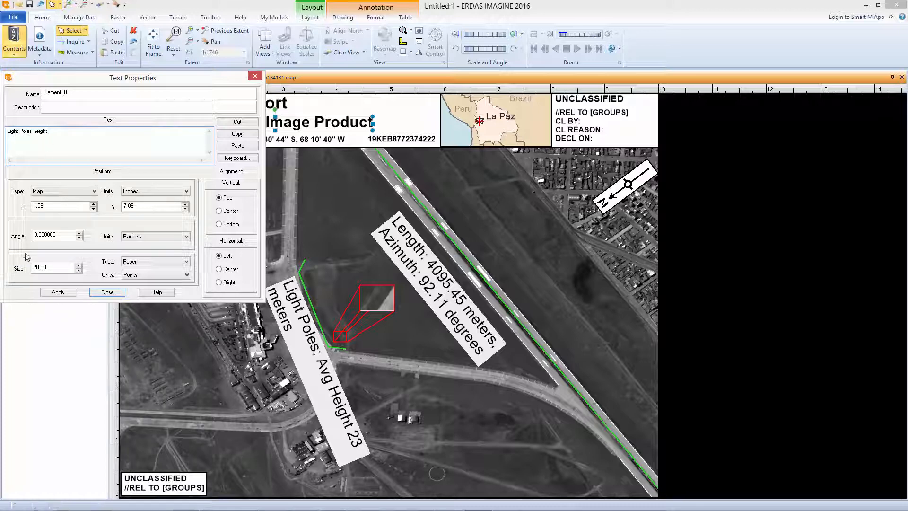
left_click(58, 292)
left_click(98, 292)
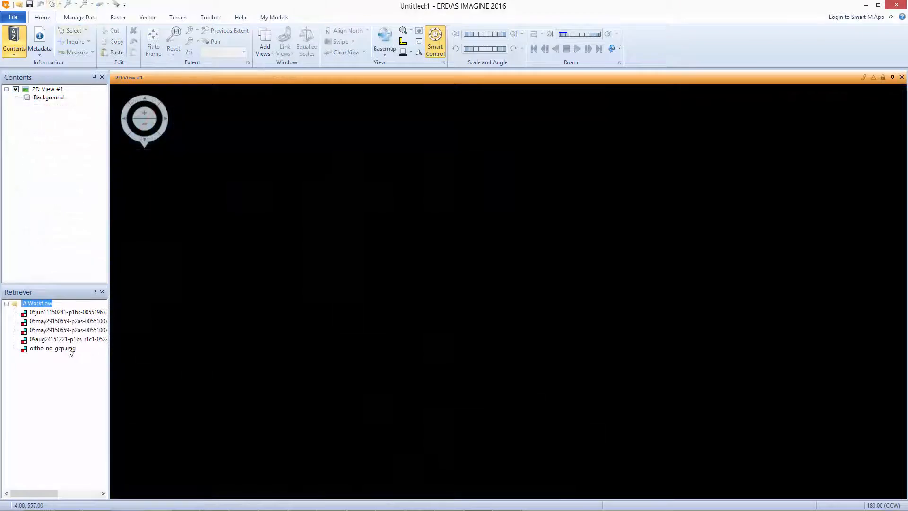
right_click(70, 350)
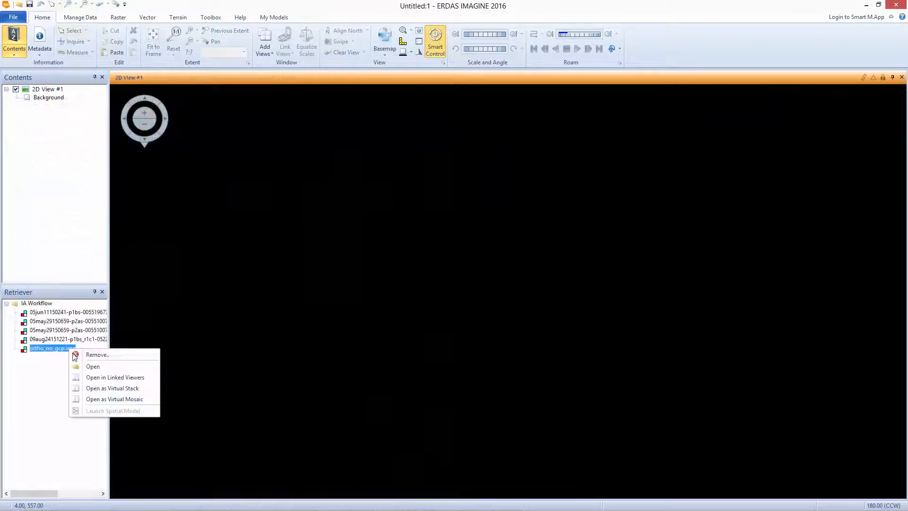
left_click(87, 367)
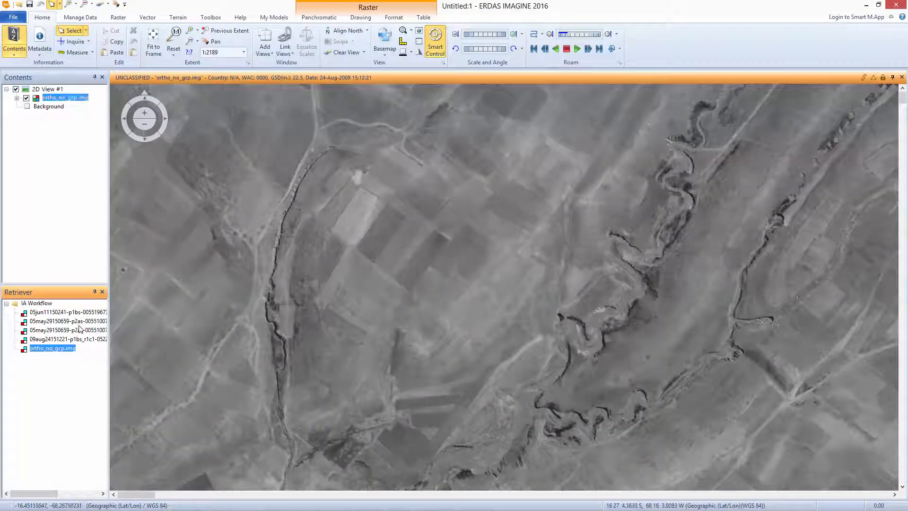
right_click(78, 322)
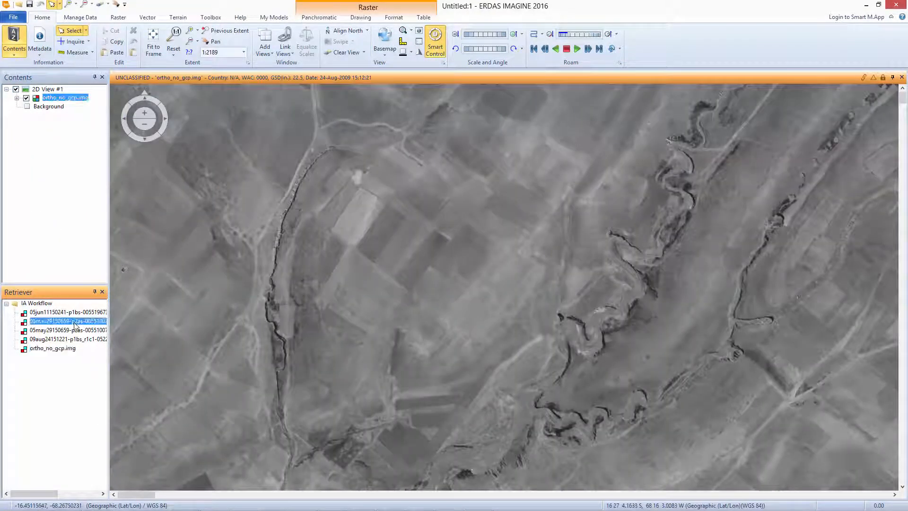
left_click(94, 350)
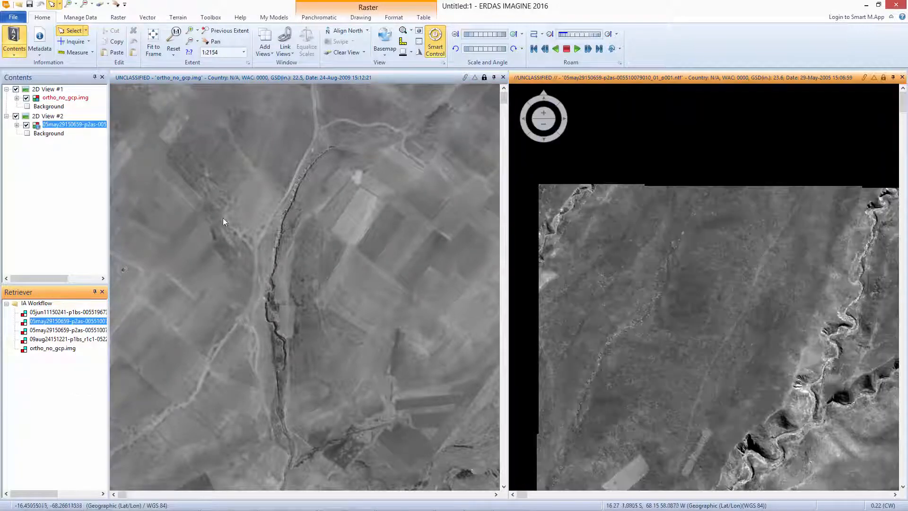
Centre the ortho_no_gcp.img view on the airport's aircraft apron, link the May 2005 view to it and equalize their scales.
scroll(307, 272, "down", 6)
left_click_drag(472, 444, 284, 269)
left_click_drag(473, 378, 313, 274)
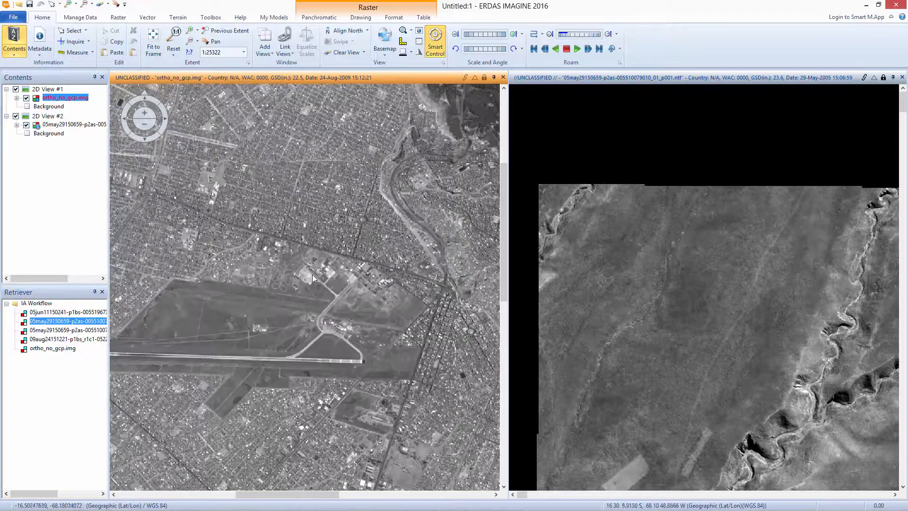
scroll(312, 274, "up", 5)
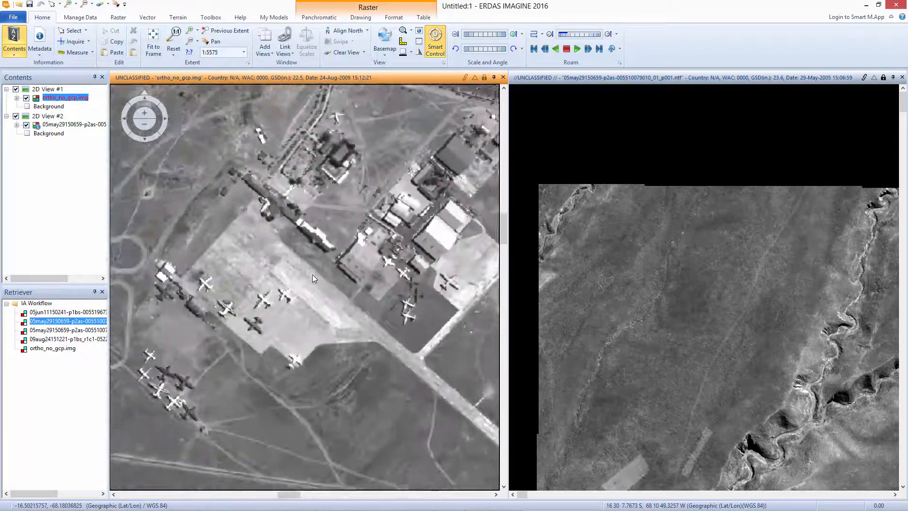
scroll(312, 274, "down", 1)
left_click_drag(231, 301, 241, 293)
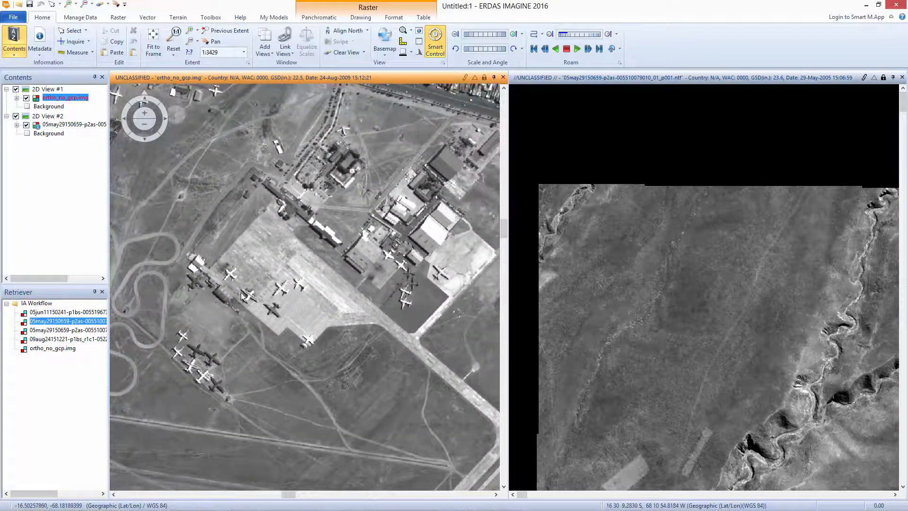
left_click(864, 77)
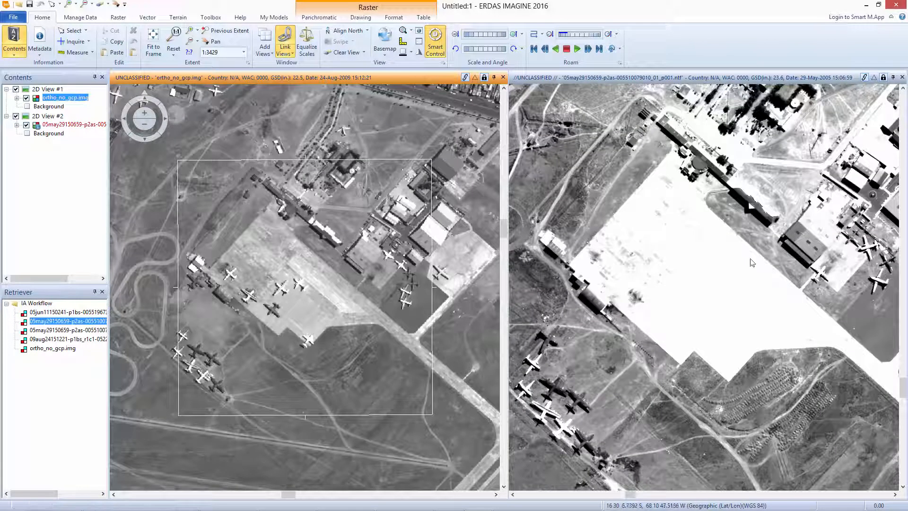
left_click(306, 41)
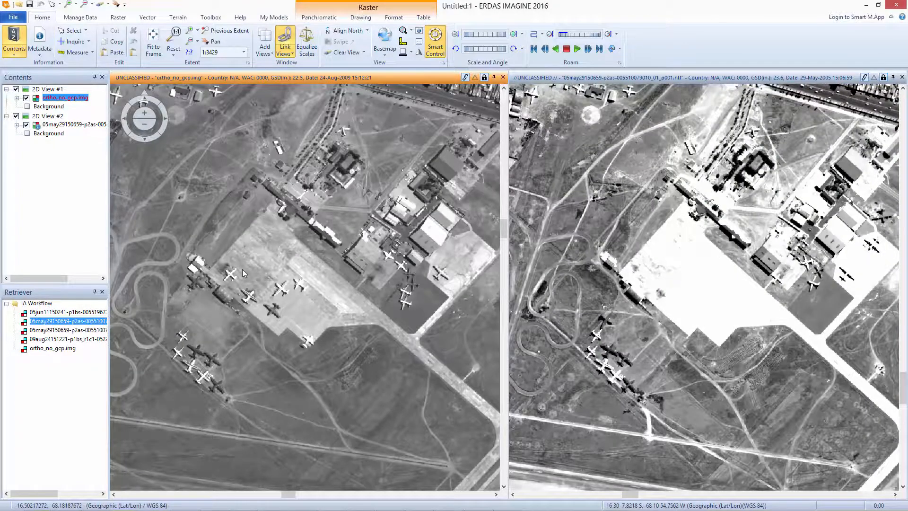
Compare the position of the apron's notched corner in the two linked images with the Inquire cursor.
scroll(242, 272, "up", 2)
scroll(242, 270, "up", 1)
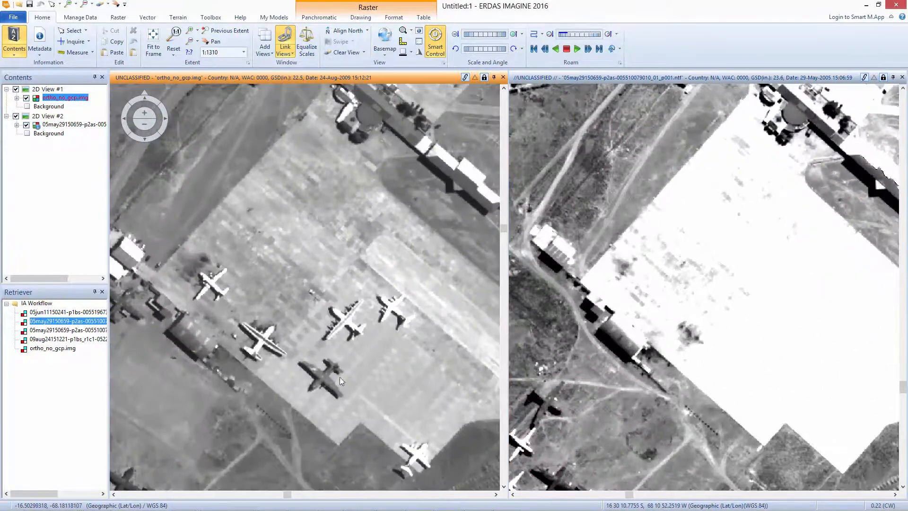
left_click_drag(339, 376, 268, 227)
scroll(268, 227, "up", 1)
left_click(74, 42)
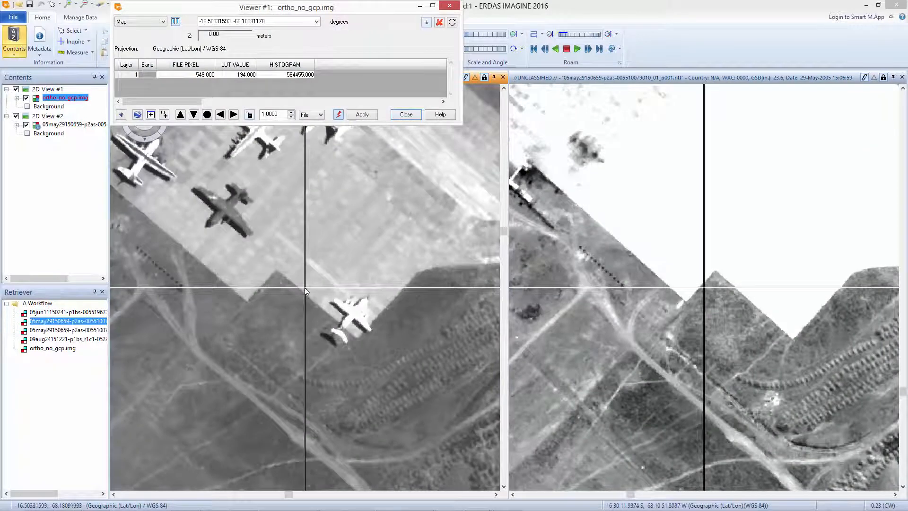
left_click_drag(306, 289, 247, 300)
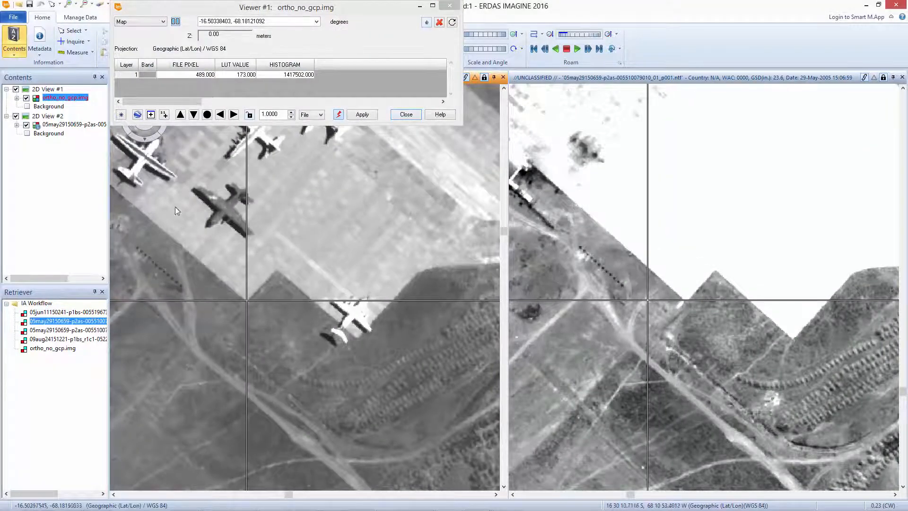
left_click_drag(158, 188, 190, 242)
left_click(406, 114)
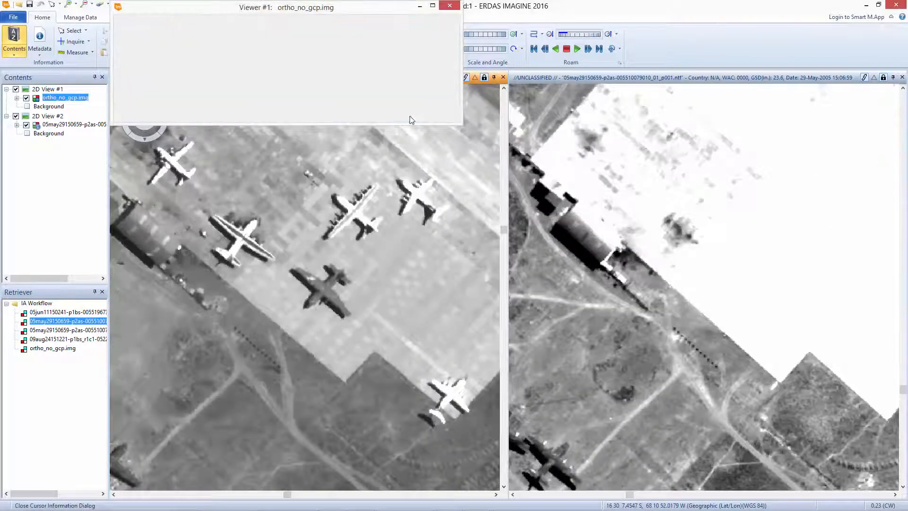
Offset ortho_no_gcp.img by matching the apron's notched corner to the same corner in the May 2005 image, accepting the permanent map information change.
left_click(319, 17)
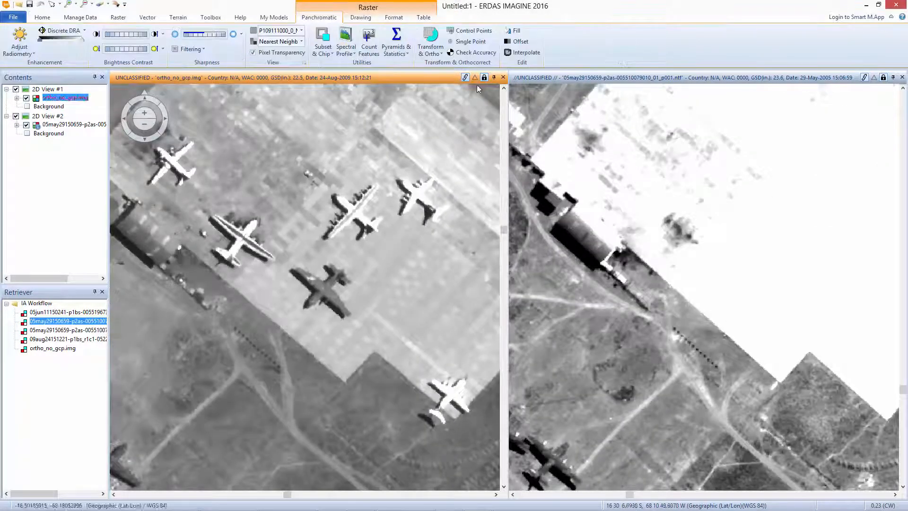
left_click(468, 43)
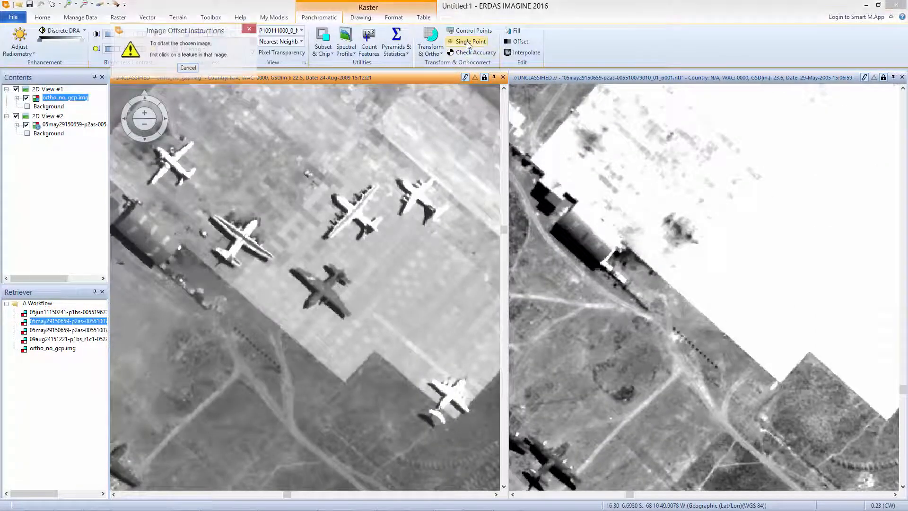
left_click(344, 382)
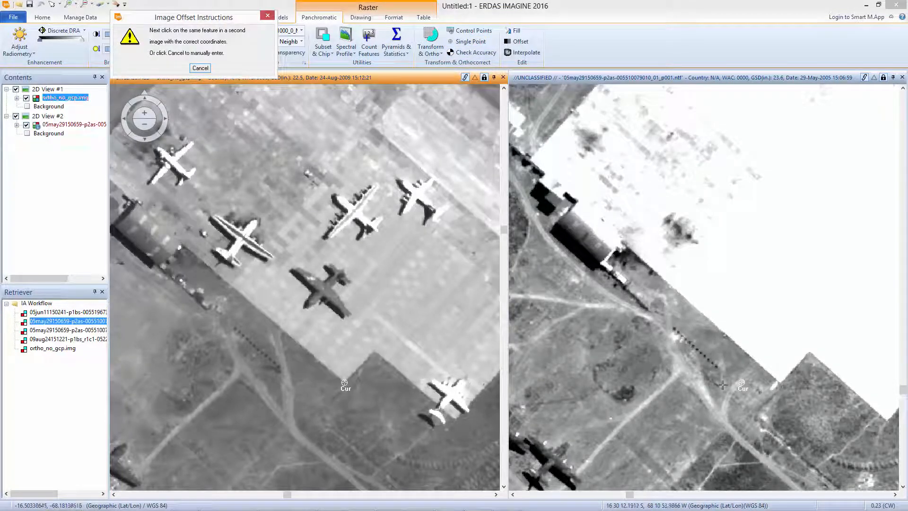
left_click(780, 383)
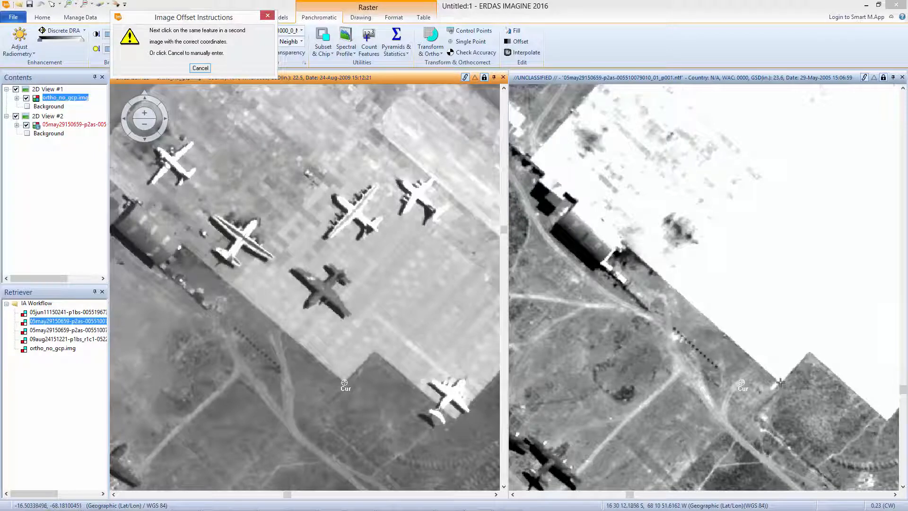
left_click(780, 382)
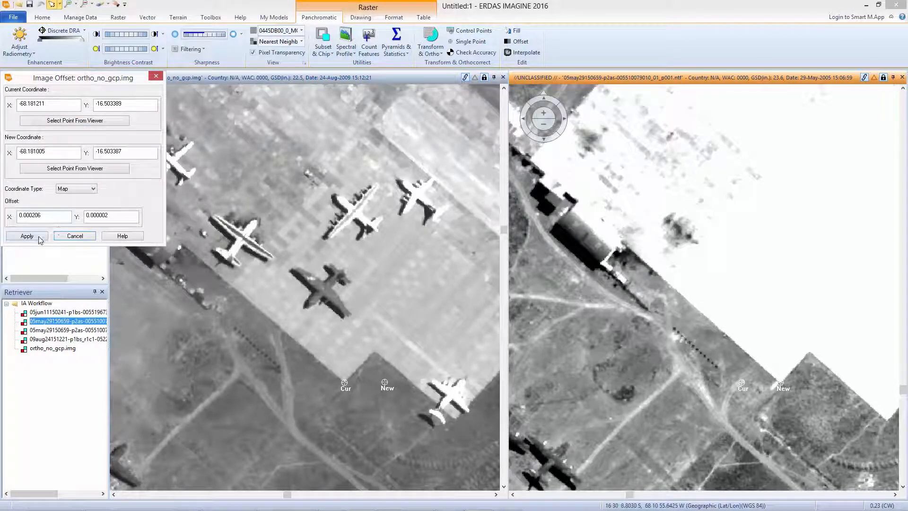
left_click(27, 235)
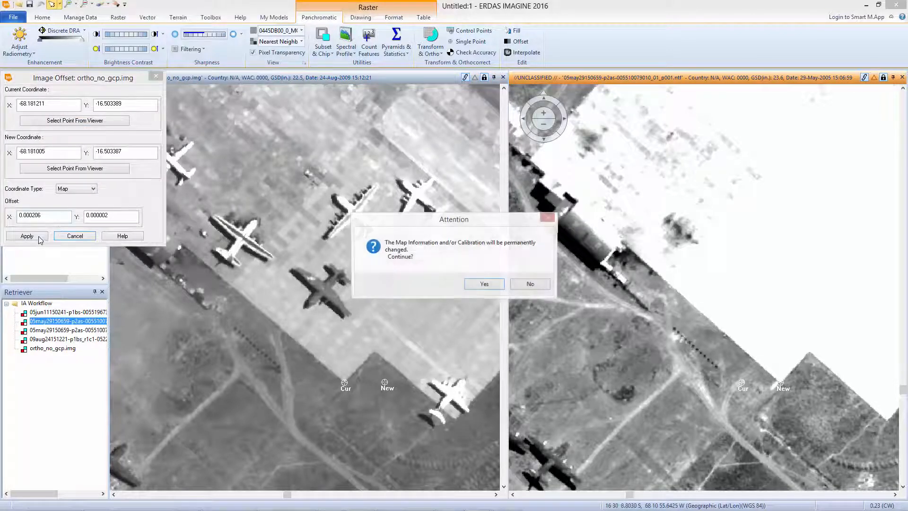
left_click(486, 284)
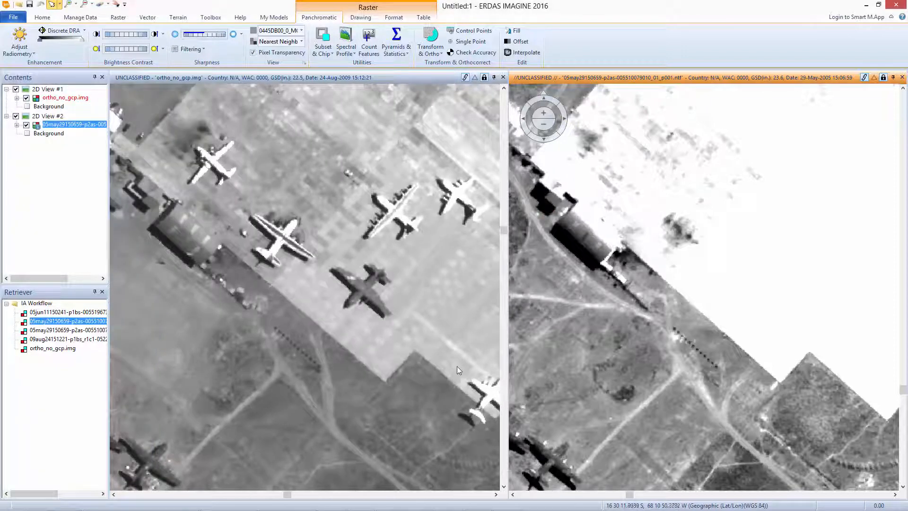
Check the offset image's alignment with the Inquire cursor at the apron's notched corner and at the white-roofed buildings.
left_click(421, 354)
left_click_drag(398, 323, 314, 291)
left_click(42, 17)
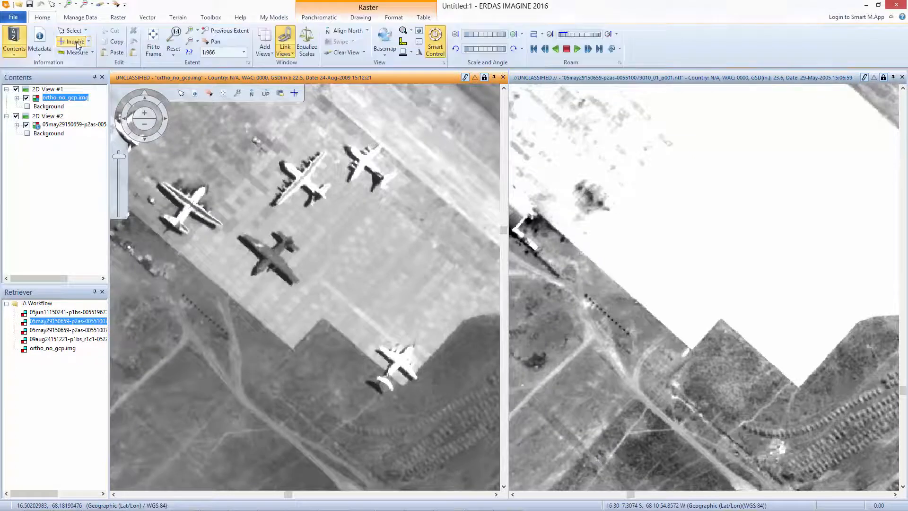
left_click(76, 42)
left_click_drag(303, 289, 293, 348)
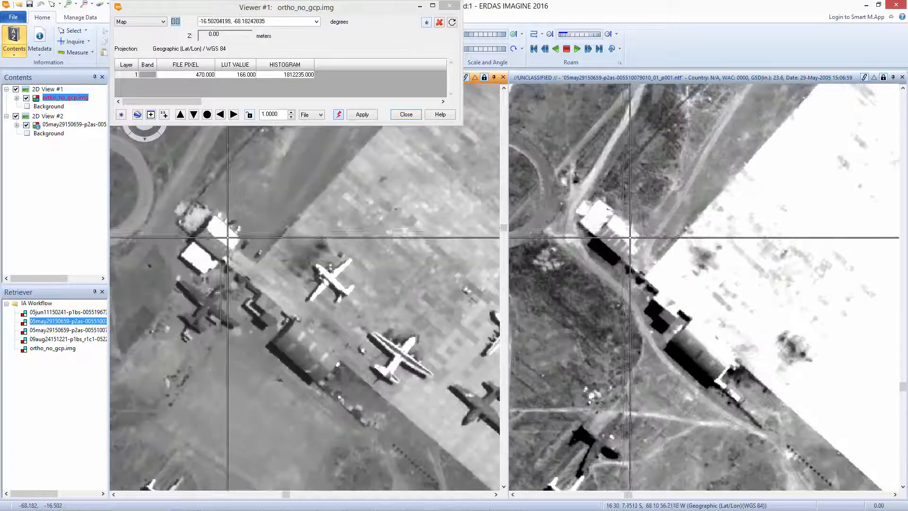
left_click_drag(227, 236, 212, 215)
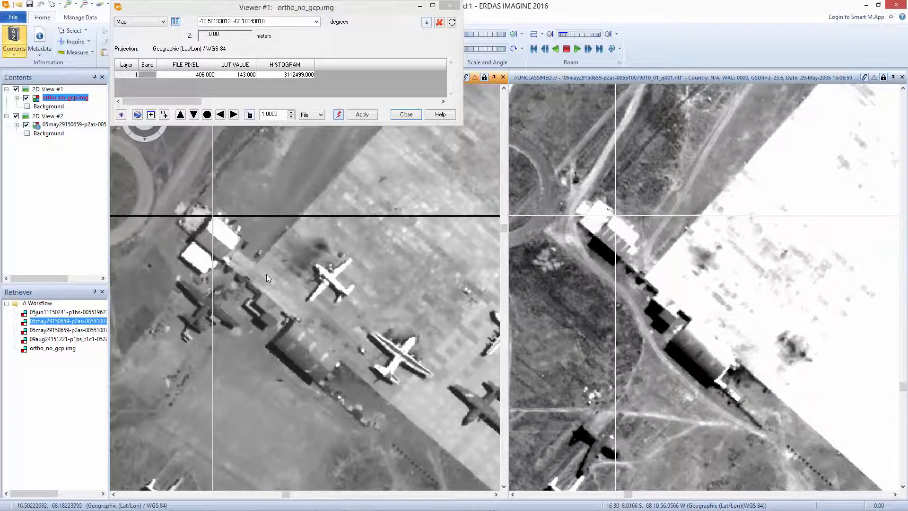
left_click(405, 113)
Confirm the layer creation options with Annotation first in the creation order and automatic editing disabled.
scroll(211, 269, "down", 1)
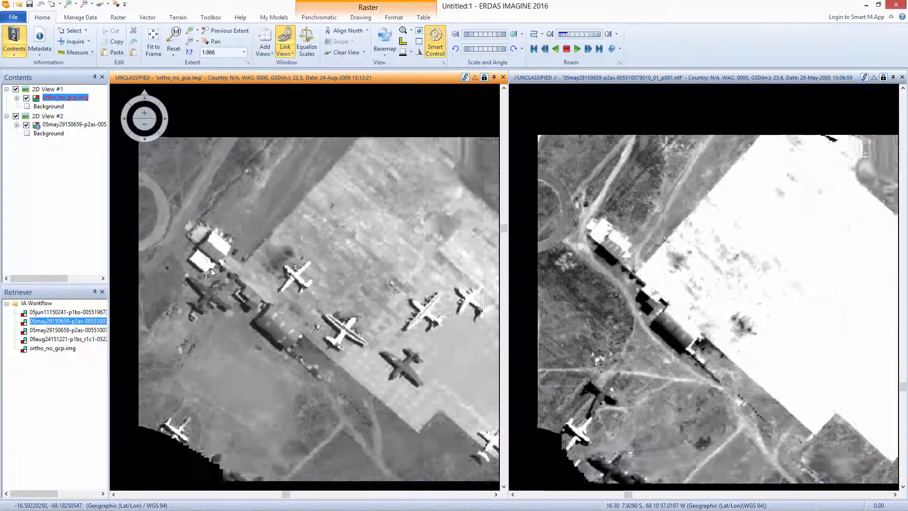
scroll(211, 268, "down", 2)
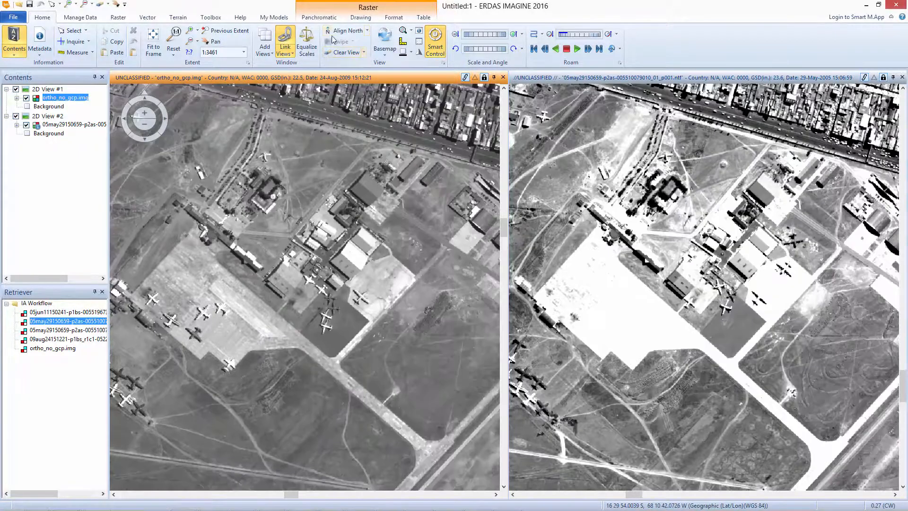
left_click(356, 19)
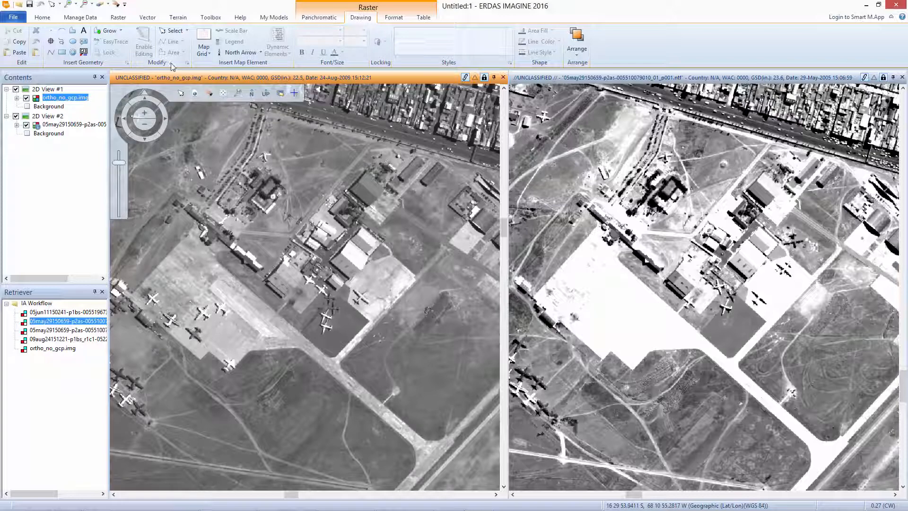
left_click(126, 64)
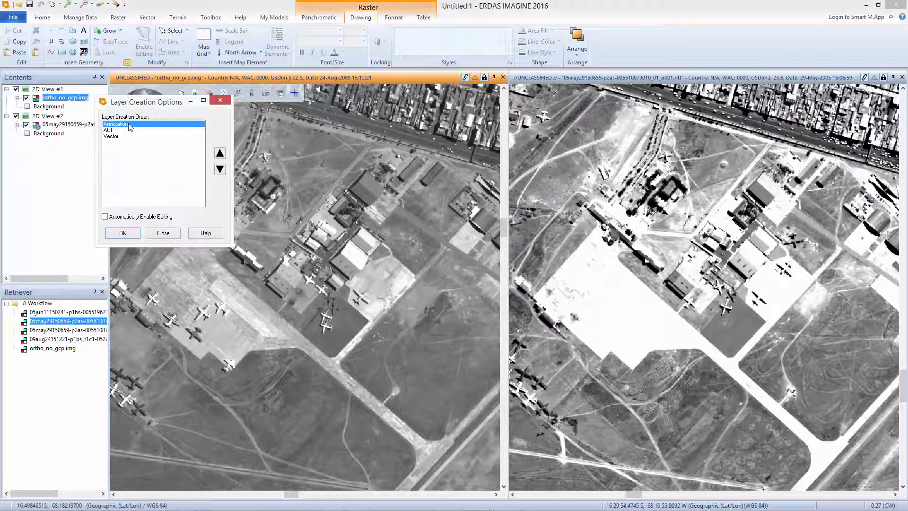
left_click(122, 234)
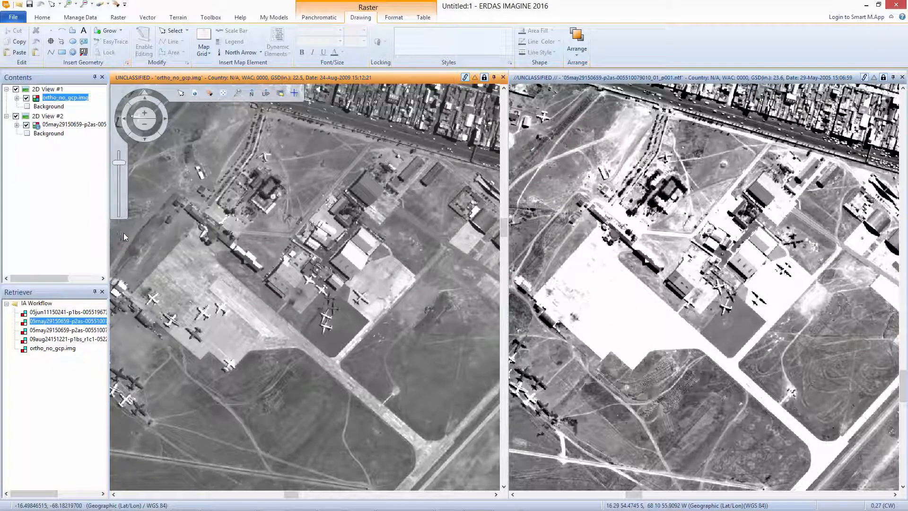
Draw an annotation polygon around the square hangar just northeast of the main apron in ortho_no_gcp.img.
left_click_drag(287, 247, 289, 262)
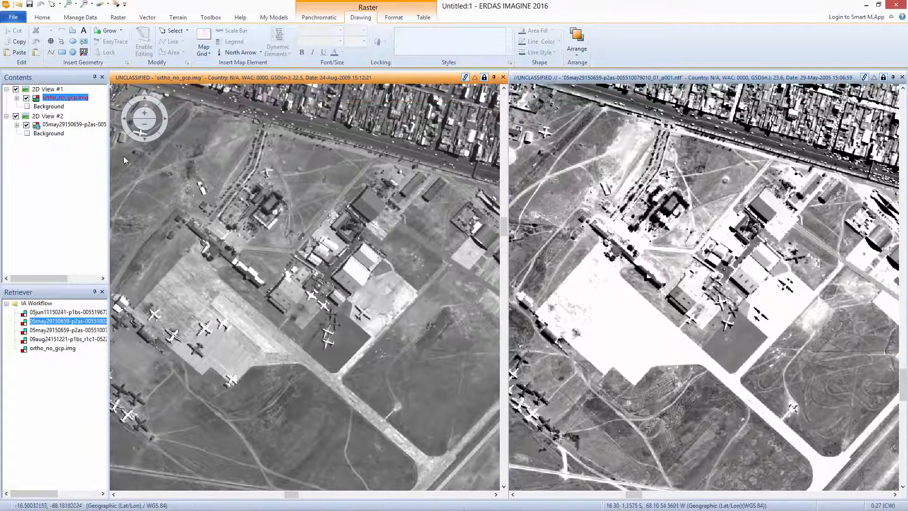
left_click(73, 32)
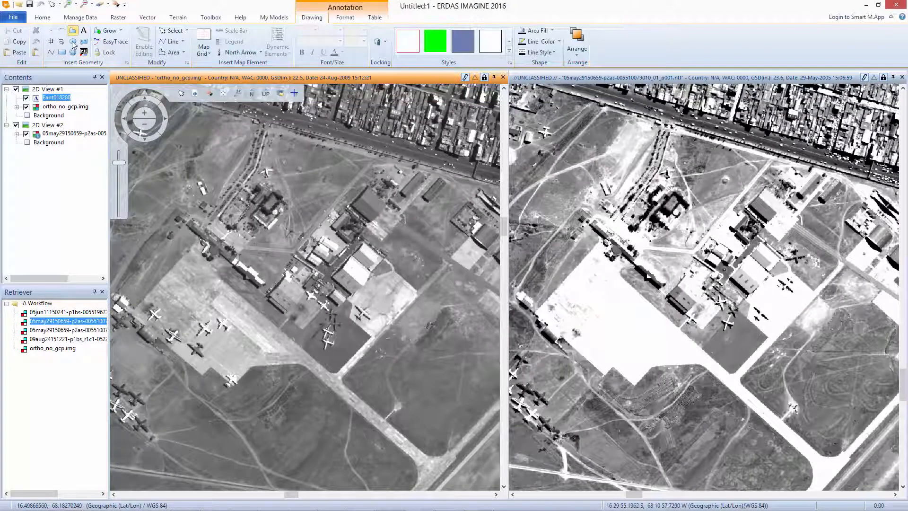
left_click(267, 296)
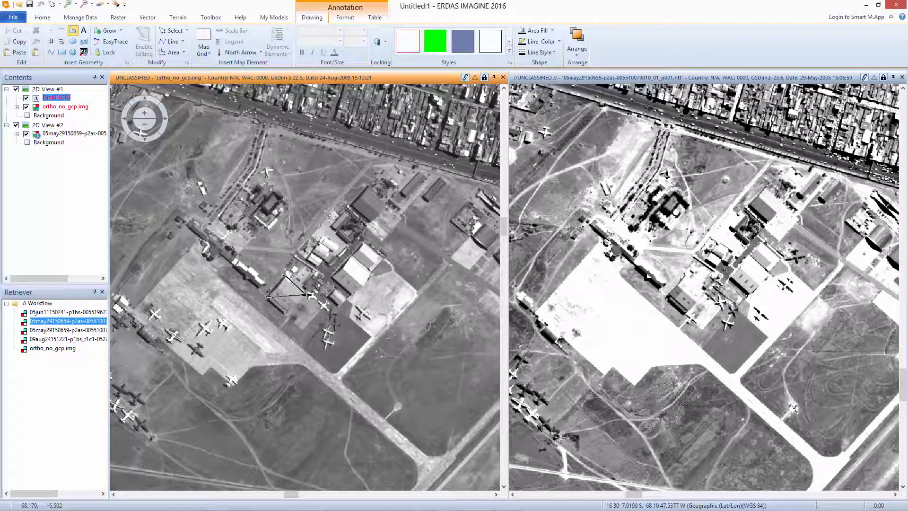
double_click(286, 316)
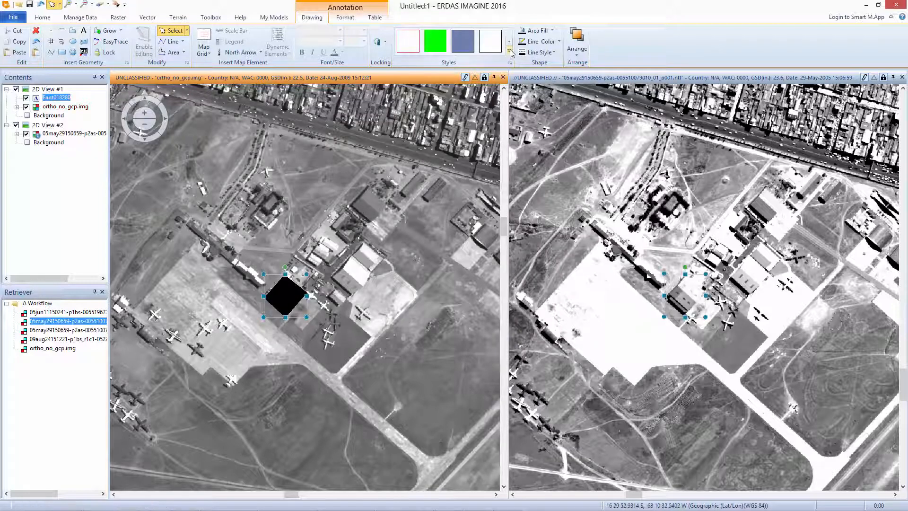
Style the hangar polygon as Outlined Red with a 4 pt line thickness.
left_click(509, 55)
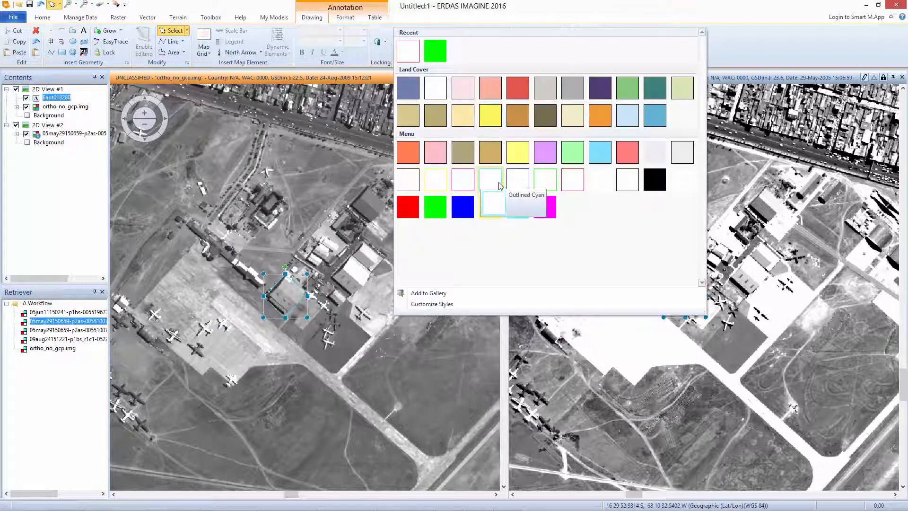
left_click(578, 182)
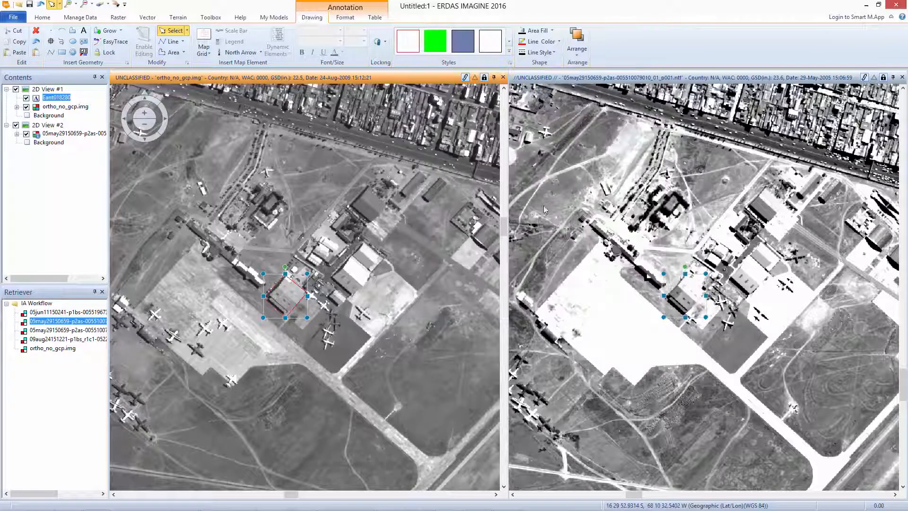
left_click(559, 42)
left_click(559, 42)
left_click(542, 52)
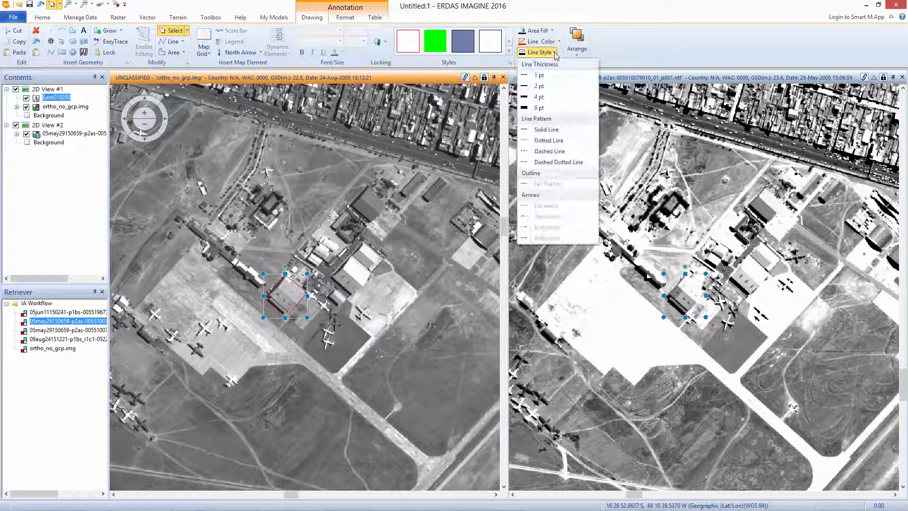
left_click(539, 97)
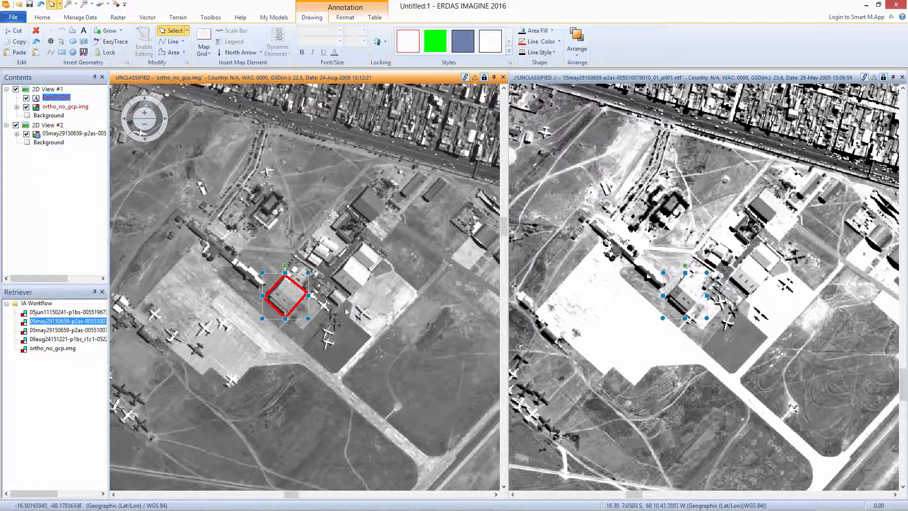
Outline the white-roofed hangar and the dark-roofed hangar north of it with polygons, keeping the polygon tool locked.
left_click(66, 106)
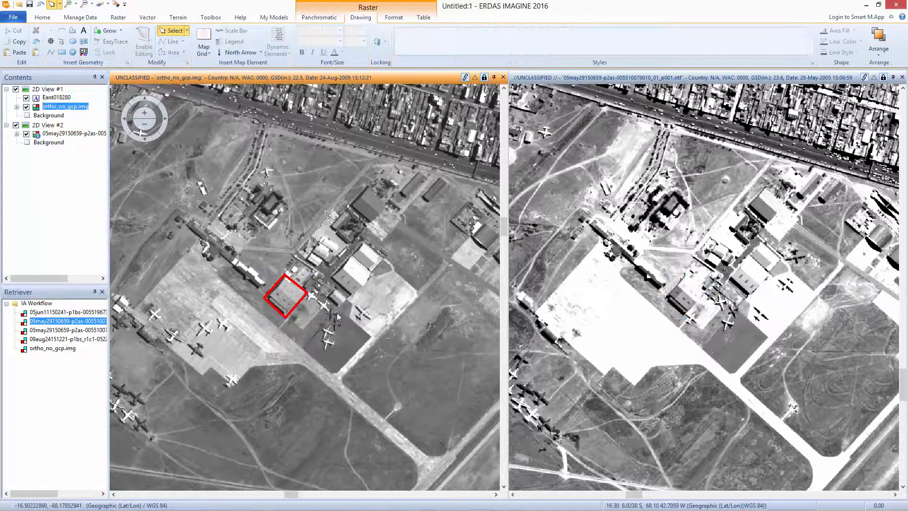
left_click(73, 30)
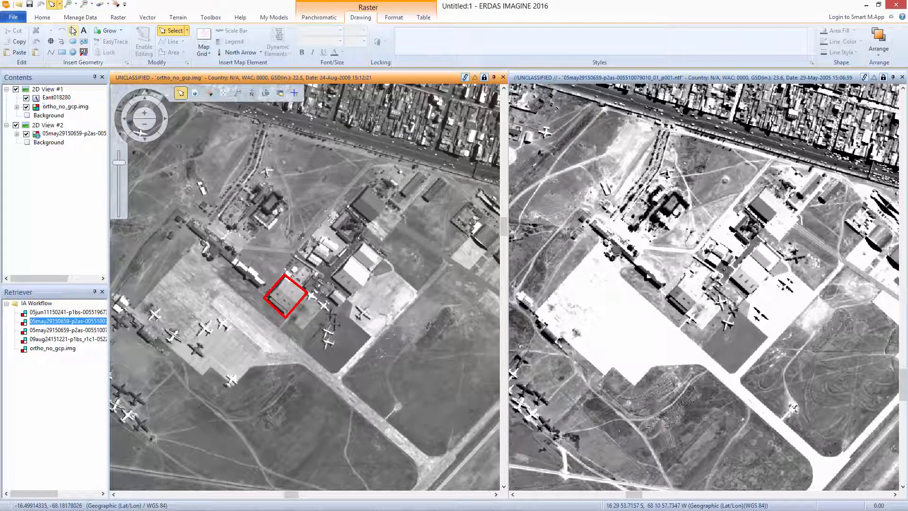
left_click(386, 258)
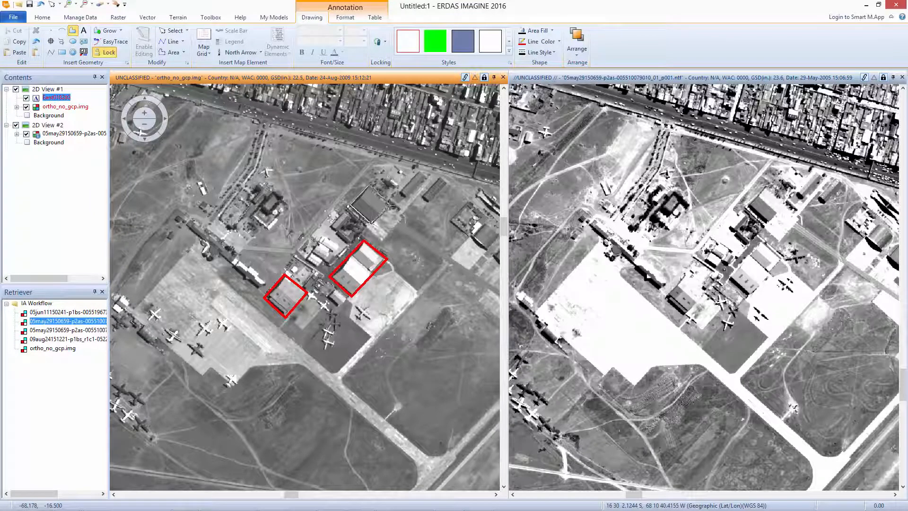
left_click(390, 205)
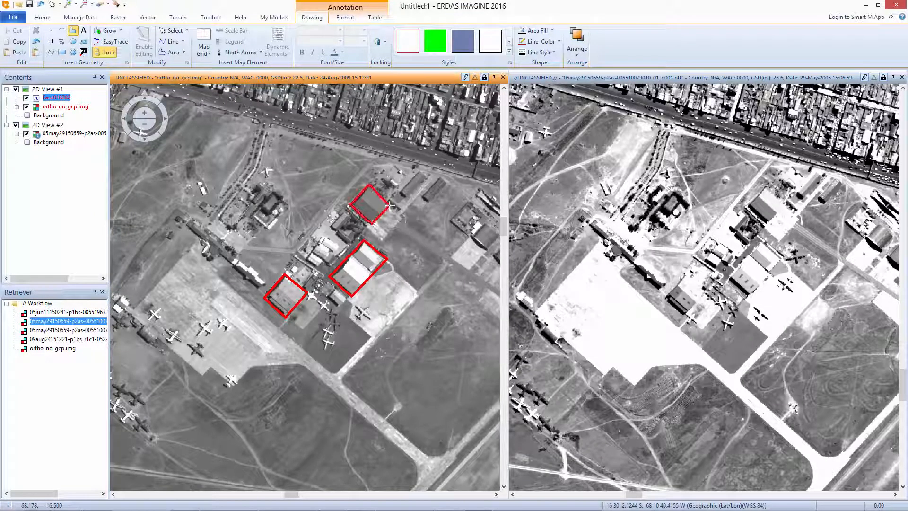
Add the text label "Hanger Facilities" northwest of the three outlined hangars.
left_click(83, 31)
left_click(278, 241)
type("Hanger Facilities")
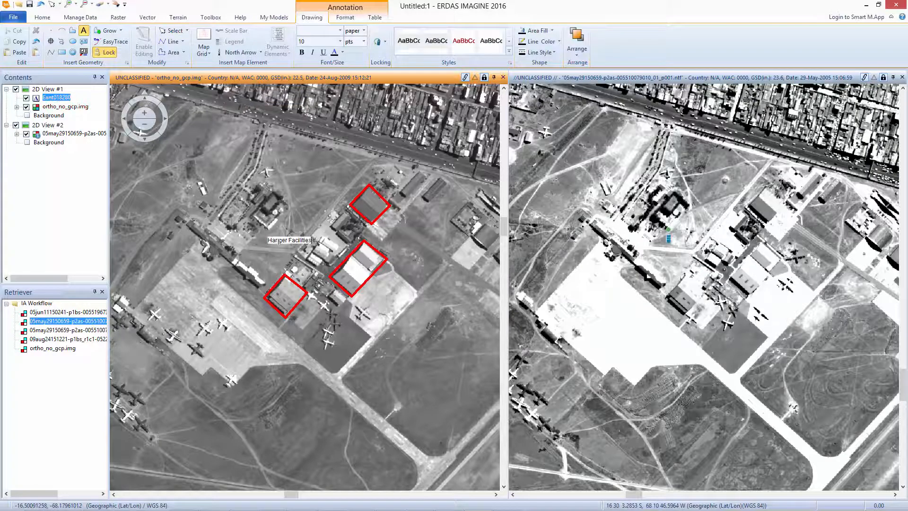
key("Return")
Apply a gallery text style to the "Hanger Facilities" label, set its size to 16 and rotate it about 46 degrees parallel to the hangar row.
left_click(510, 52)
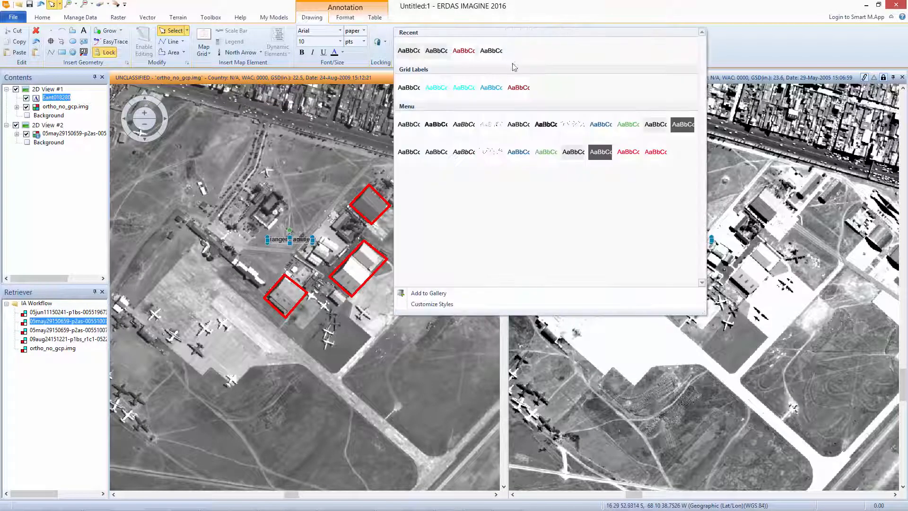
left_click(473, 135)
left_click(340, 41)
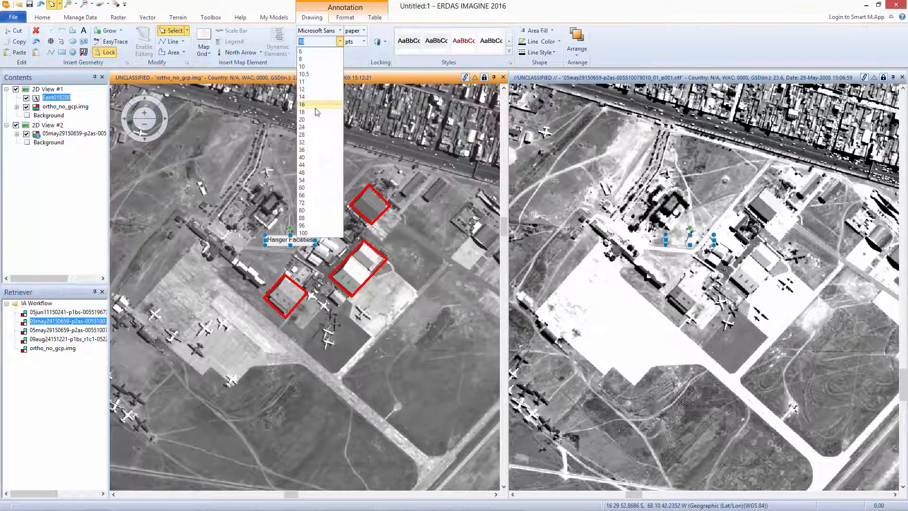
left_click(327, 124)
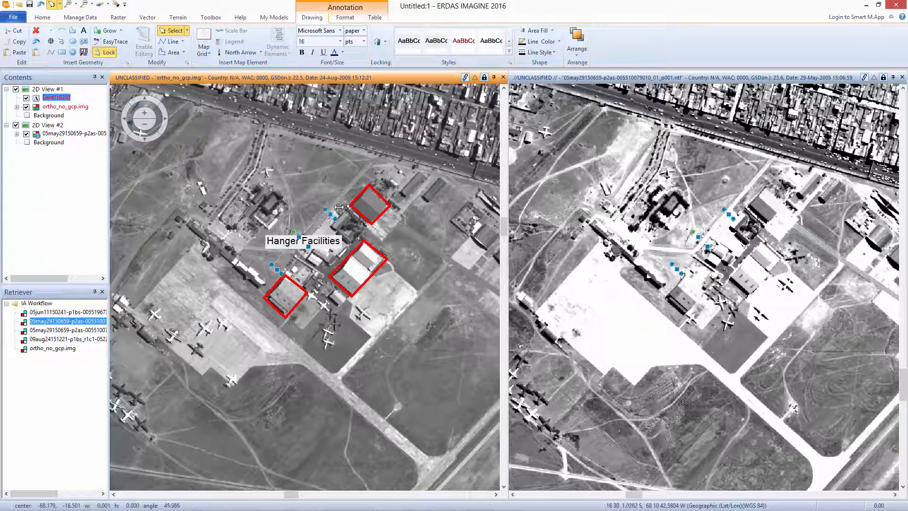
left_click_drag(338, 211, 300, 218)
left_click(61, 107)
Draw three red arrows from the "Hanger Facilities" label, one to each outlined hangar.
left_click(59, 98)
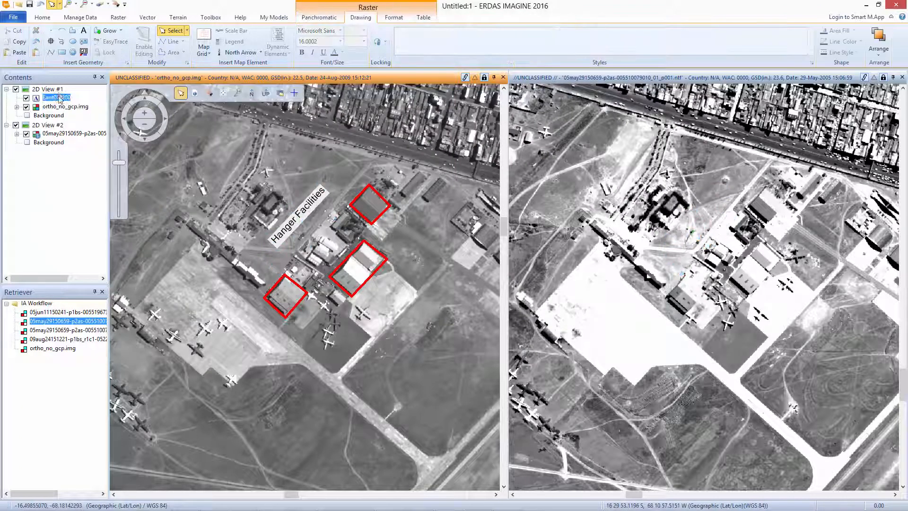
left_click(51, 54)
left_click(509, 53)
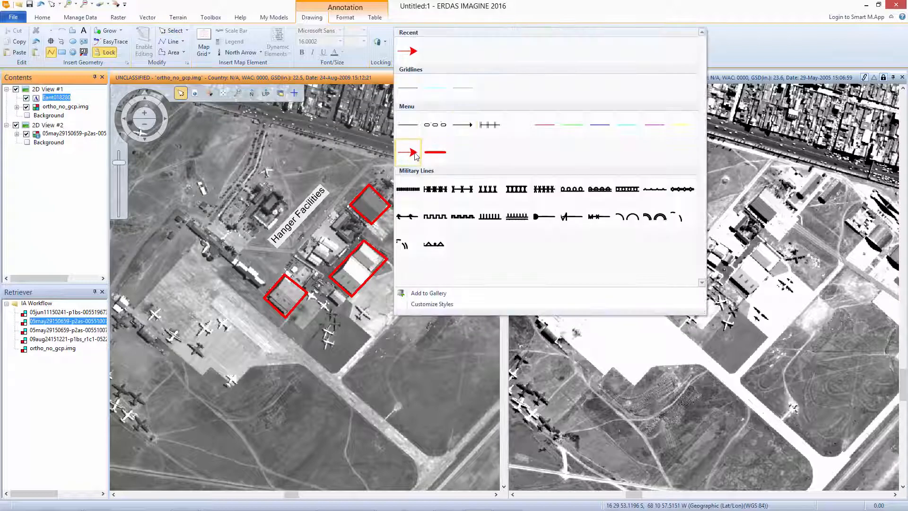
left_click(414, 155)
left_click(287, 240)
double_click(285, 273)
left_click(303, 222)
double_click(346, 256)
left_click(325, 197)
double_click(350, 204)
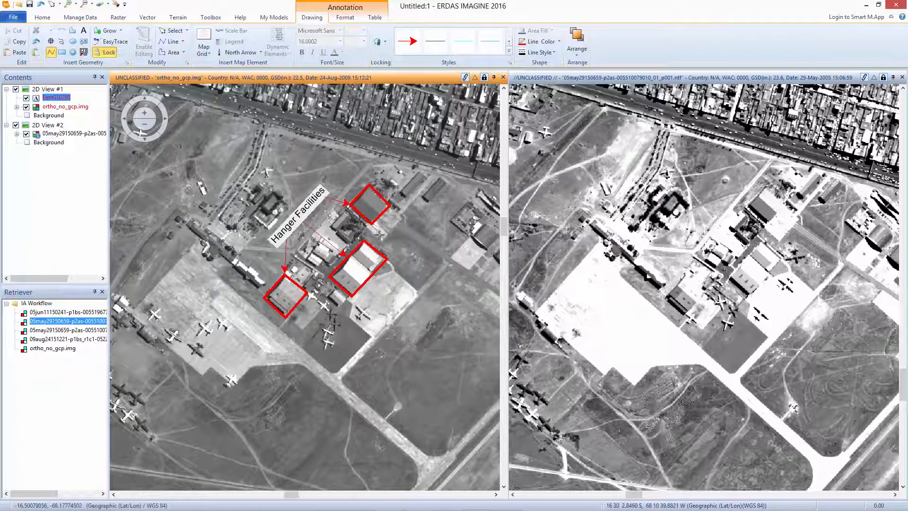
left_click(53, 5)
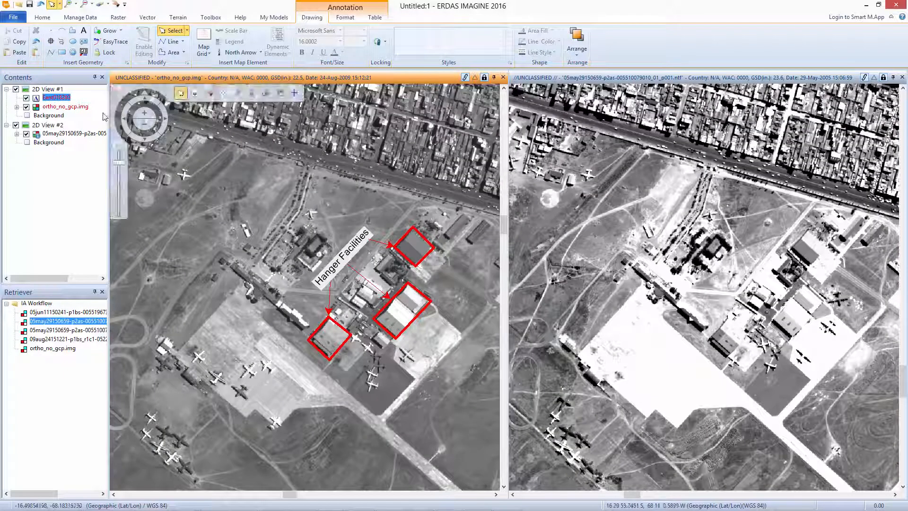
Place a GeoPoint with the $C coordinate label on the lone aircraft north of the hangar label.
left_click(85, 52)
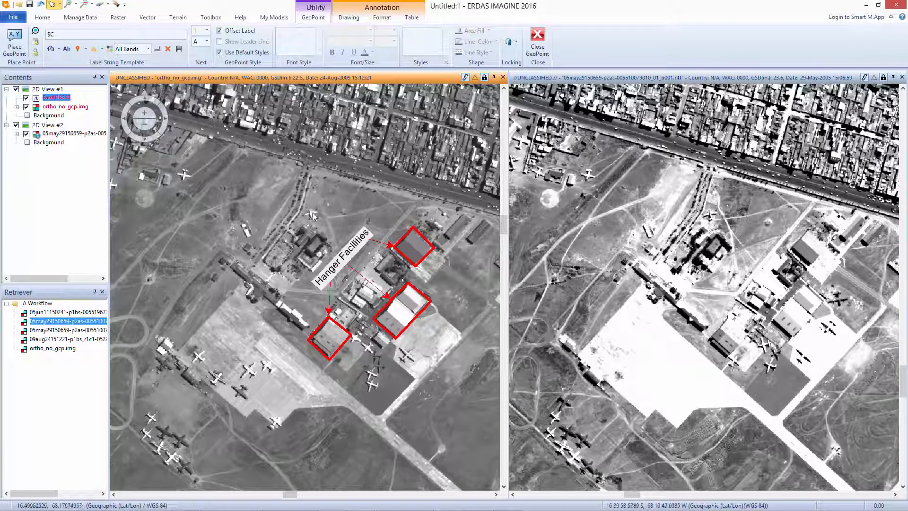
left_click(14, 42)
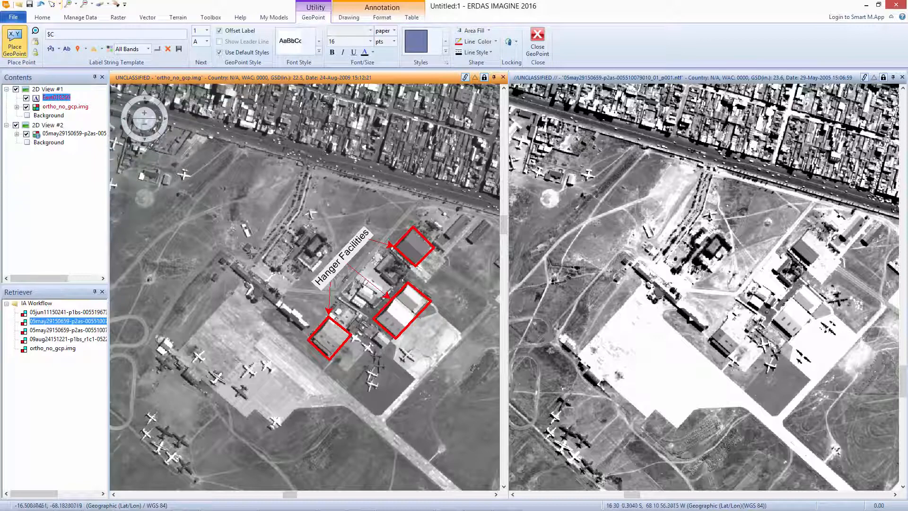
left_click(310, 212)
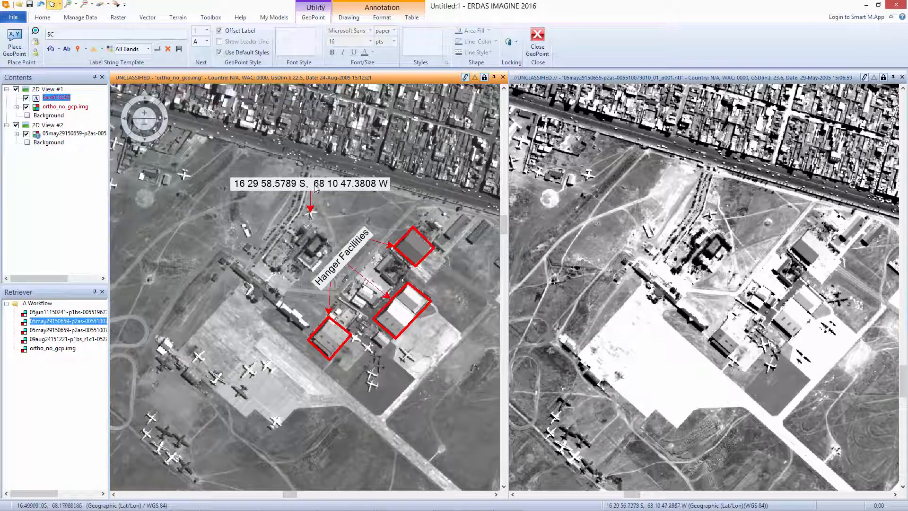
Apply the "Arial Black, Grey Background" text style to the GeoPoint's coordinate label.
left_click(52, 5)
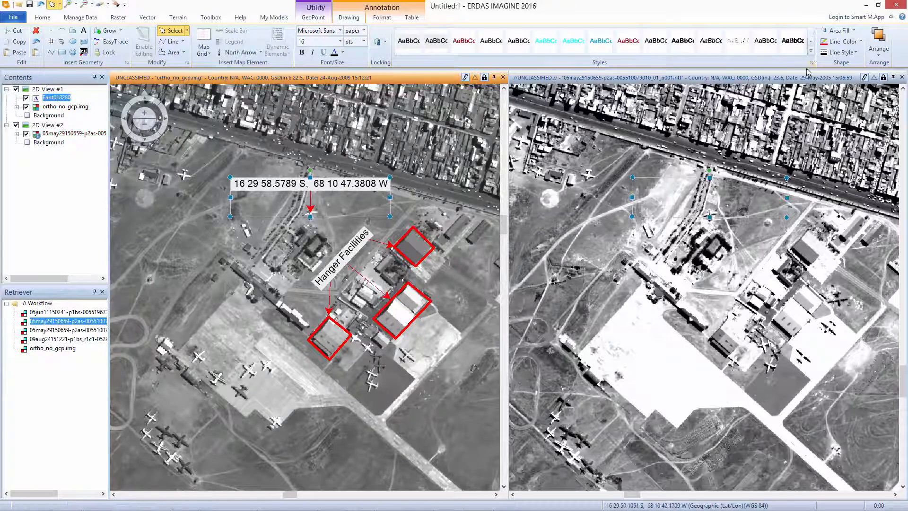
left_click(811, 52)
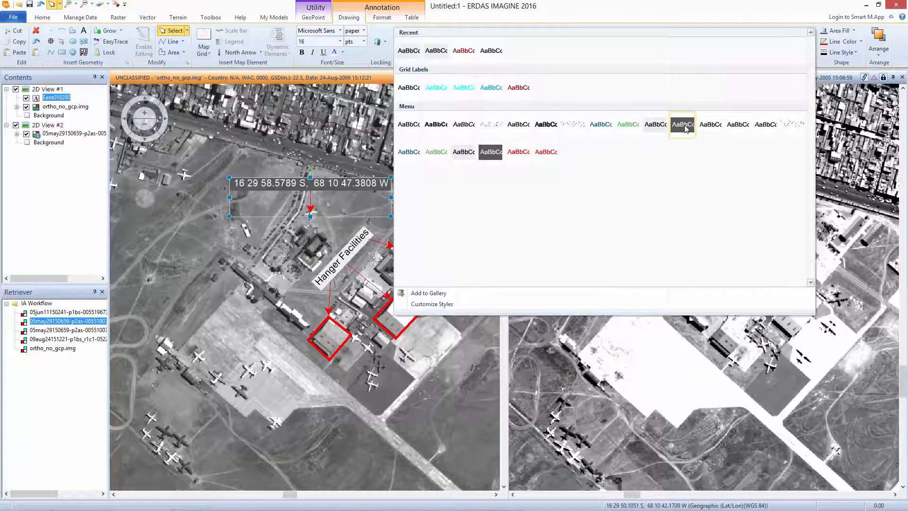
left_click(652, 127)
left_click(436, 227)
Switch the coordinate display to MGRS and place a GeoPoint on the isolated aircraft in the image's northwest.
left_click(688, 505)
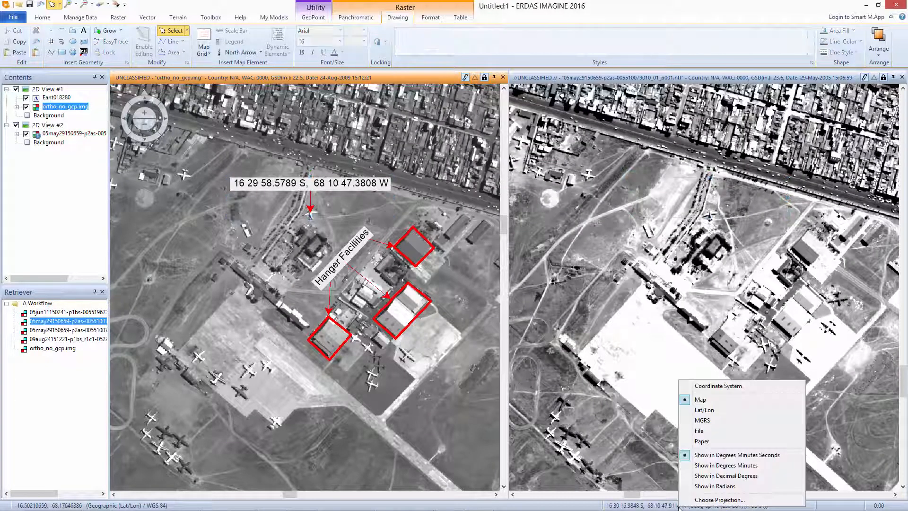
left_click(708, 422)
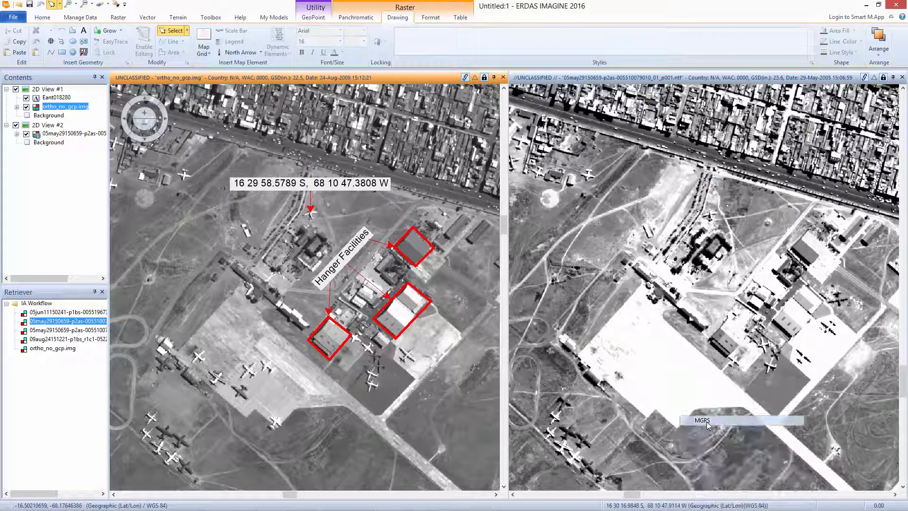
left_click(85, 52)
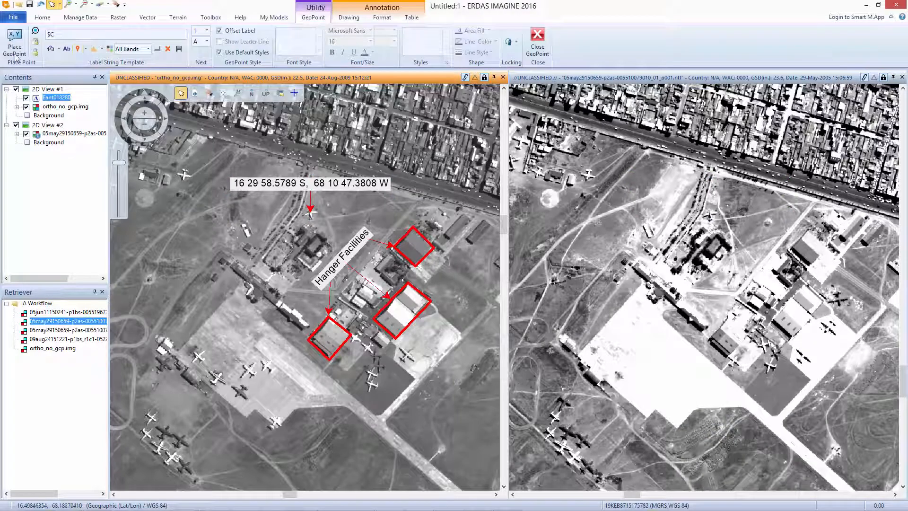
left_click(184, 176)
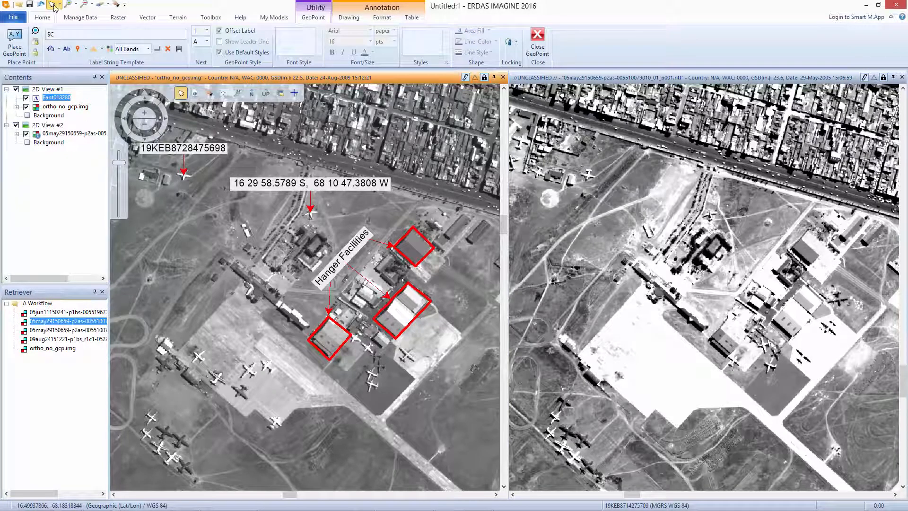
Set the GeoPoint label template to A$N and number the aircraft clustered southwest of the apron A1 to A7.
left_click_drag(239, 336, 271, 291)
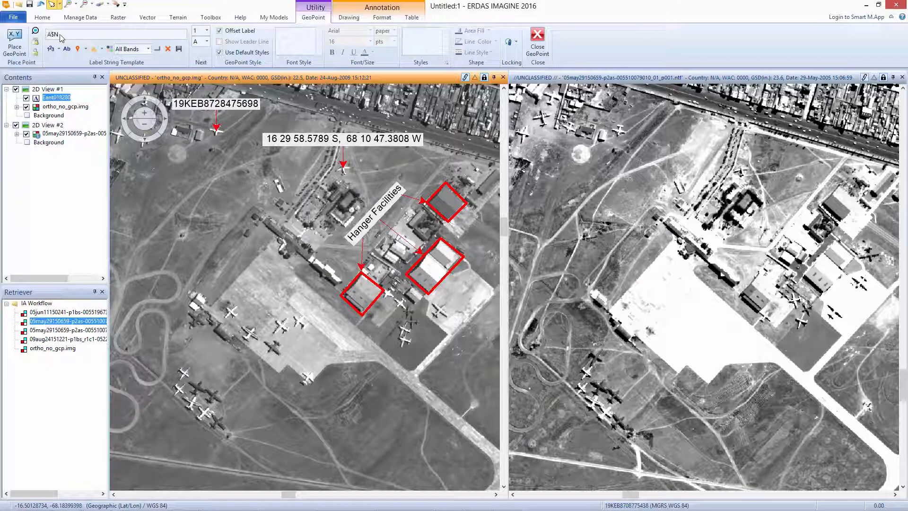
left_click(18, 46)
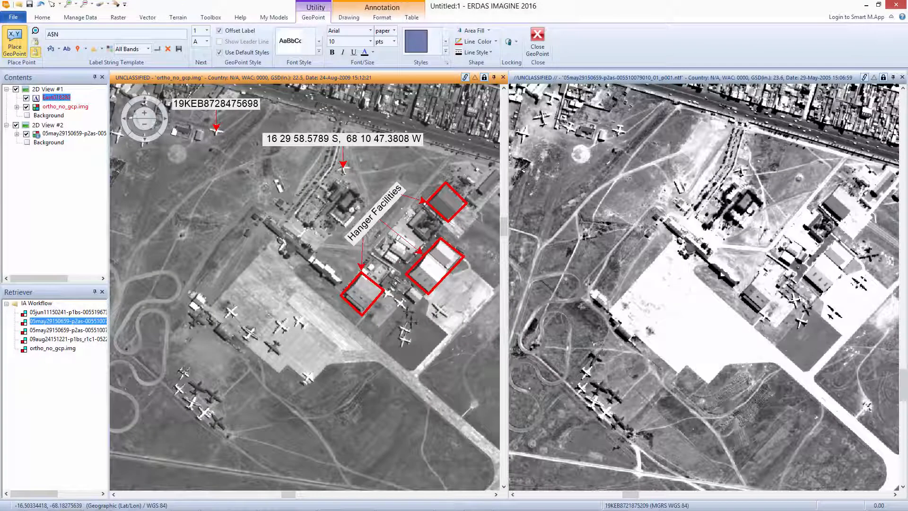
left_click(184, 371)
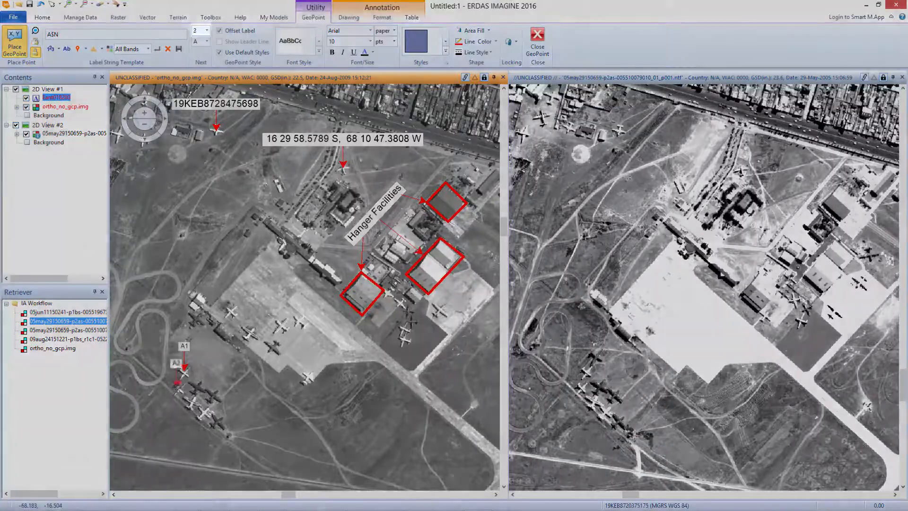
left_click(177, 387)
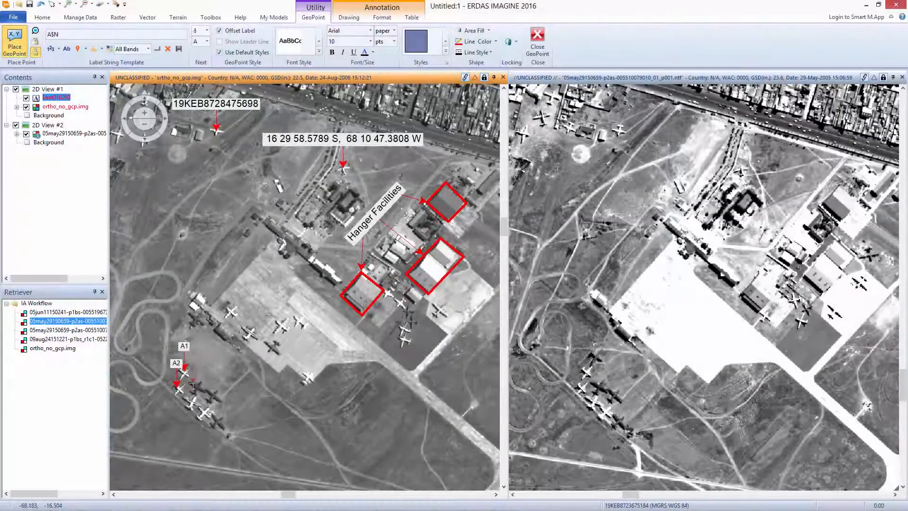
left_click(194, 382)
left_click(189, 407)
left_click(199, 417)
left_click(220, 422)
Place numbered GeoPoints A8 to A13 on the six aircraft parked on the main apron.
left_click(231, 311)
left_click(250, 332)
left_click(279, 323)
left_click(297, 320)
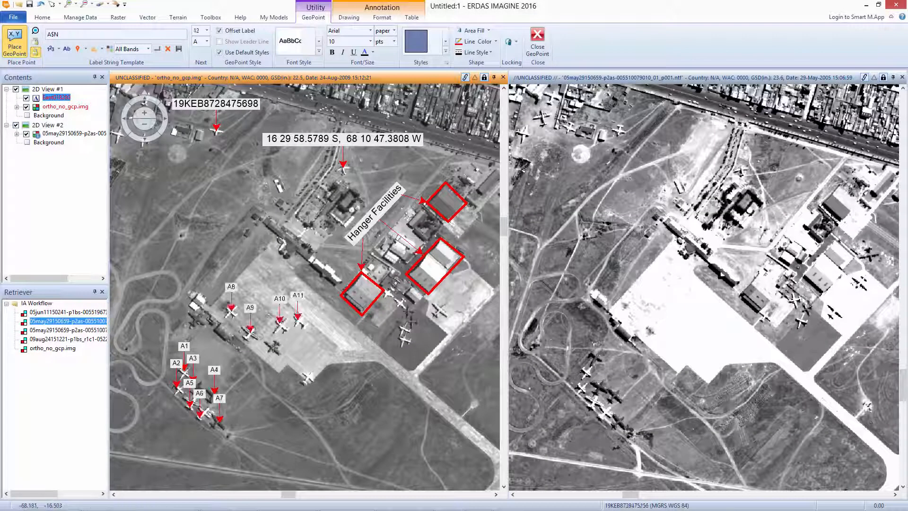
left_click(273, 347)
left_click(308, 374)
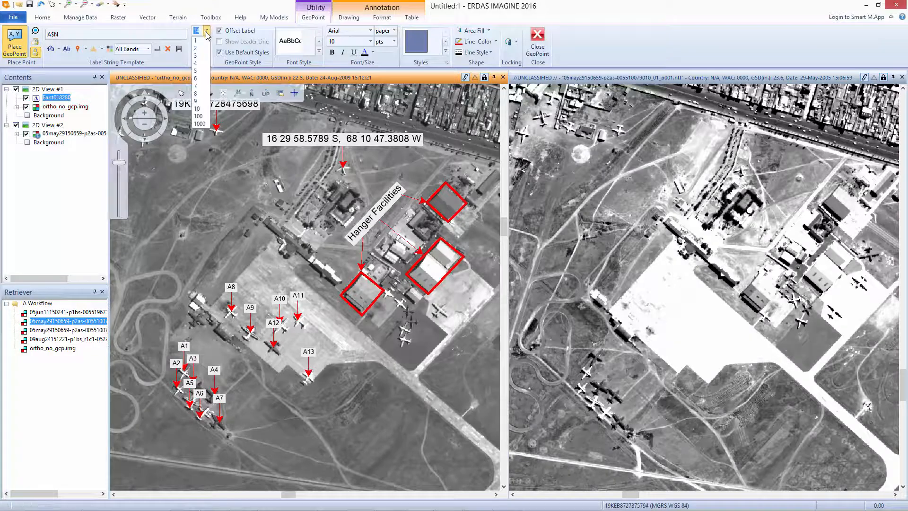
Set the GeoPoint label template to B$N and number the six aircraft beside the hangars B1 to B6.
left_click(50, 34)
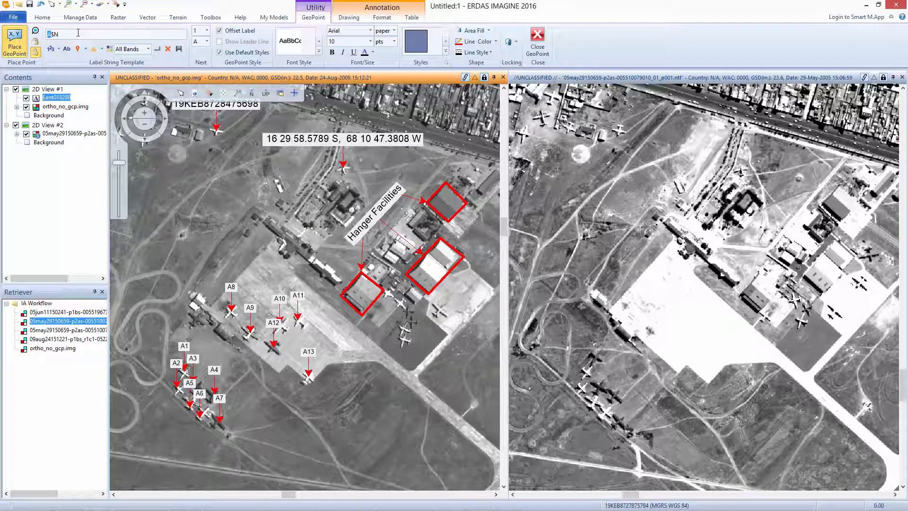
type("B")
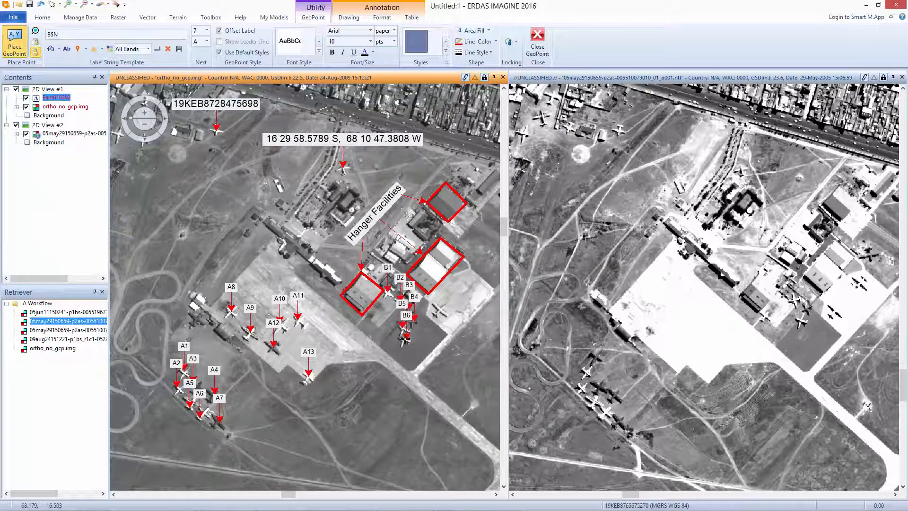
Add a two-line text legend below the apron reading "A: Decommisioned Cargo Aircrafts" and "B: Active Cargo Aircrafts".
left_click(349, 18)
left_click(84, 31)
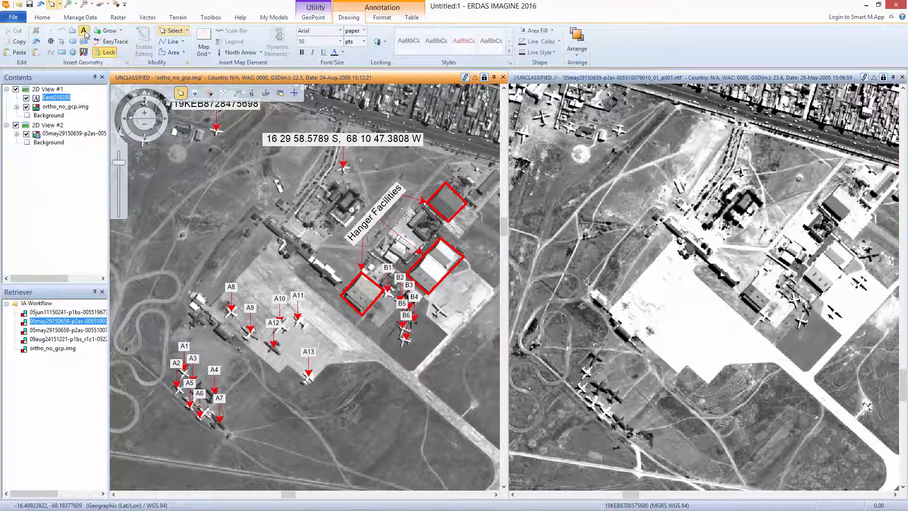
left_click(267, 416)
type("A: Decommisioned Cargo Aircrafts")
key("Return")
type("B: Active Cargo Aircrafts")
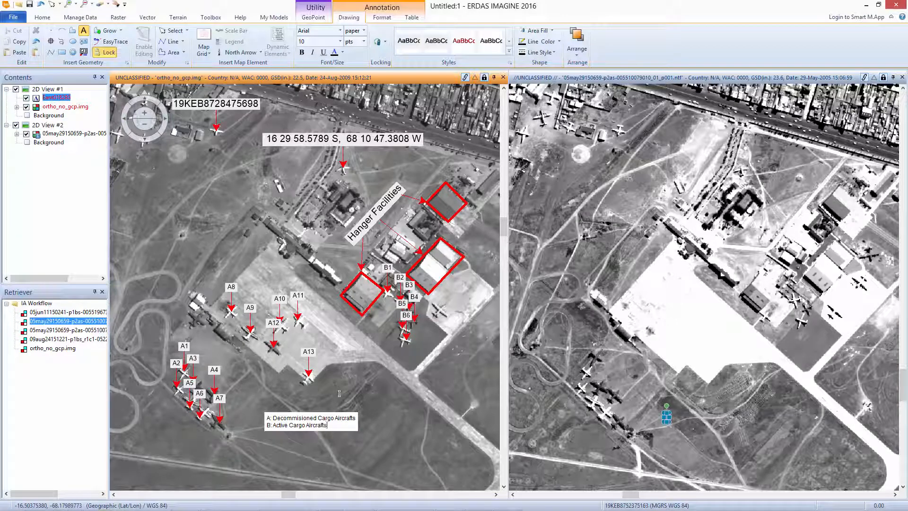
left_click(358, 433)
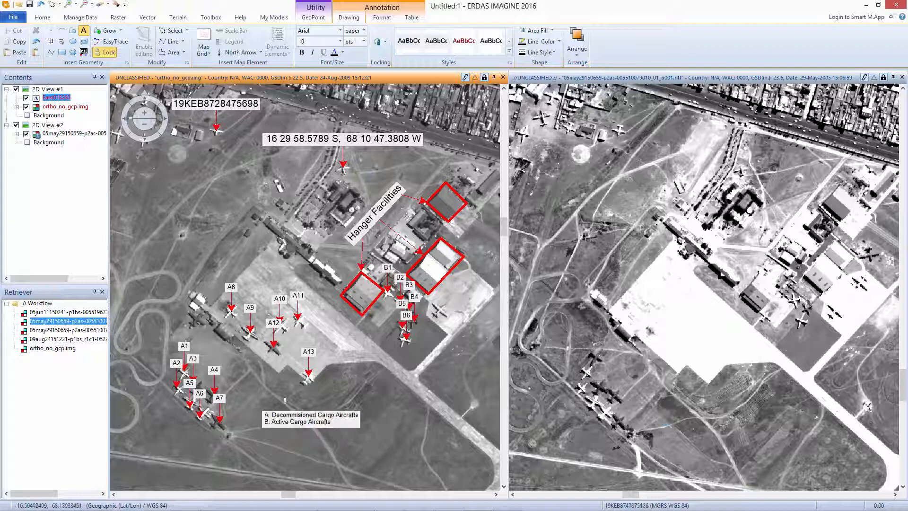
Save the annotation layer as iawrkflw2.ovr and export the annotated ortho view to the GeoPDF aircraft_info.pdf.
left_click(74, 108)
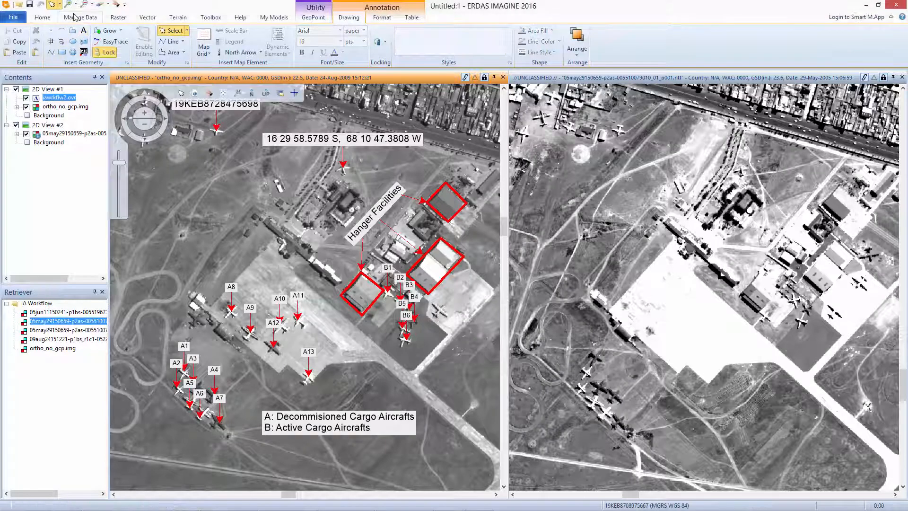
left_click(75, 18)
left_click(534, 44)
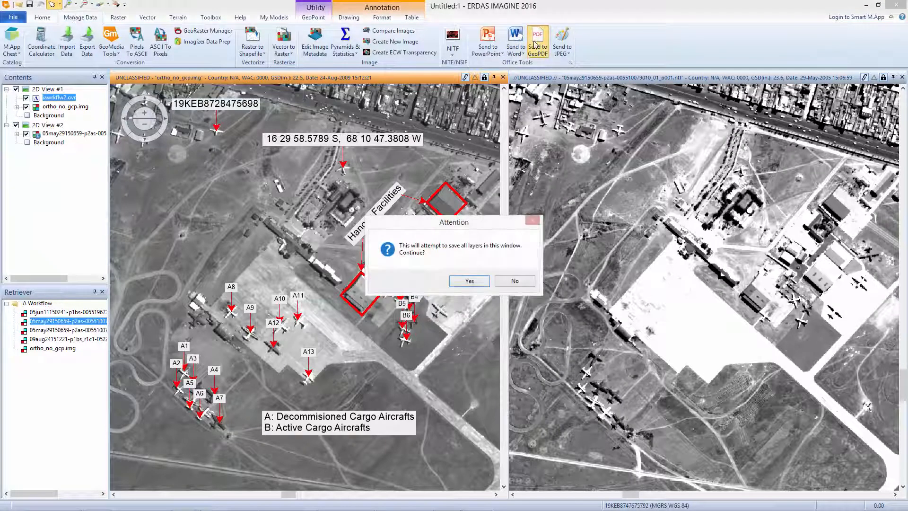
left_click(470, 281)
left_click(552, 211)
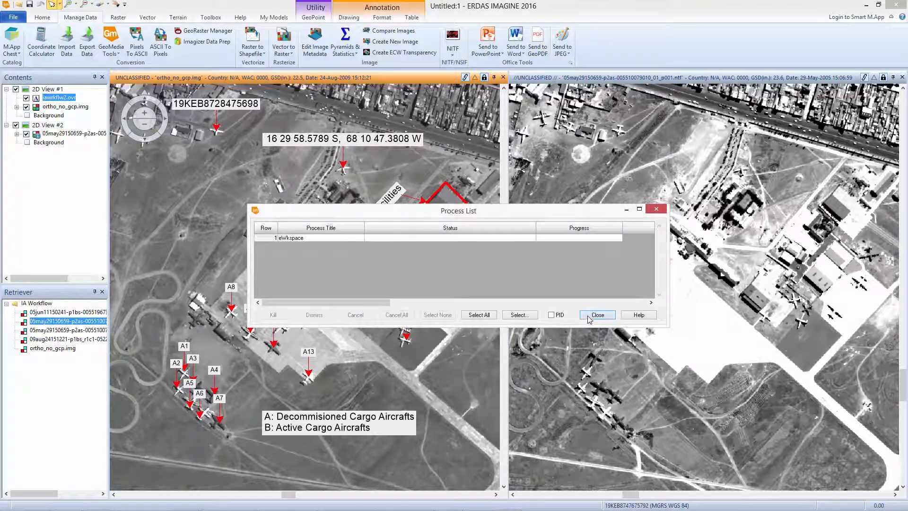
left_click(597, 315)
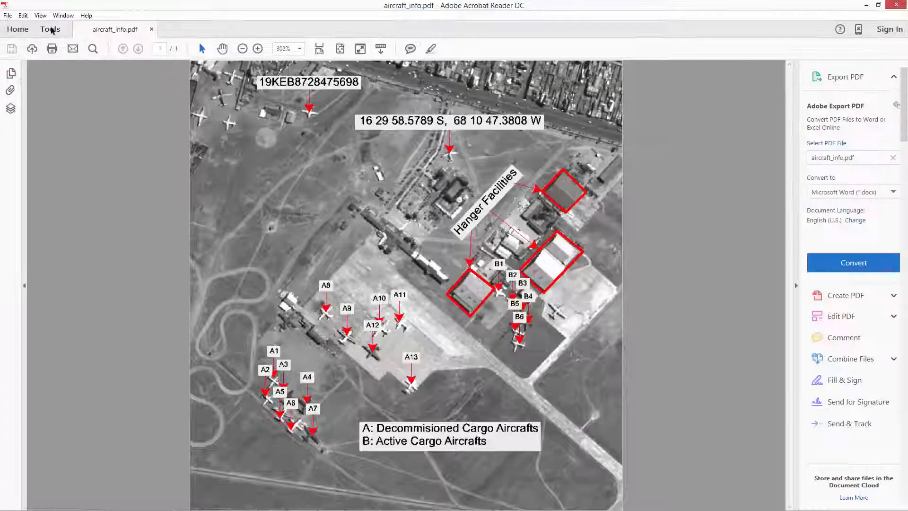
In Adobe Acrobat Reader, activate the Geospatial Location Tool on aircraft_info.pdf for reading latitude and longitude.
left_click(50, 30)
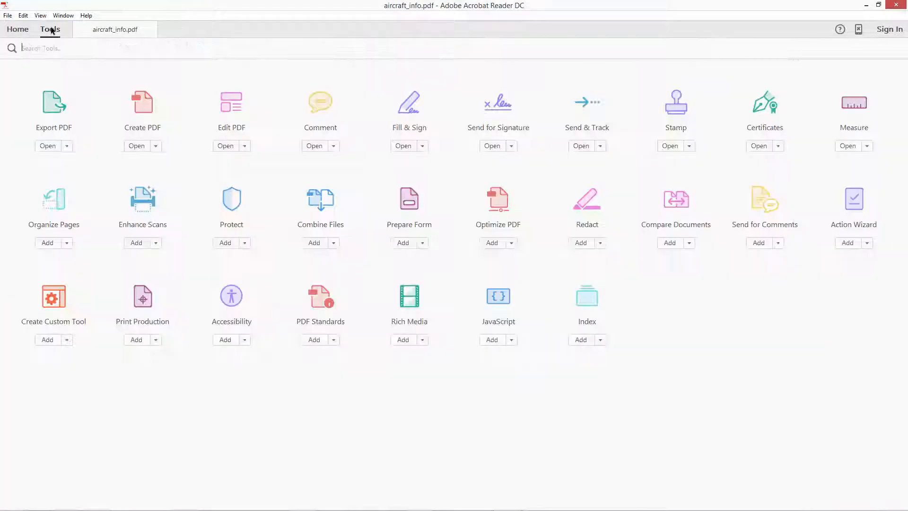
left_click(854, 104)
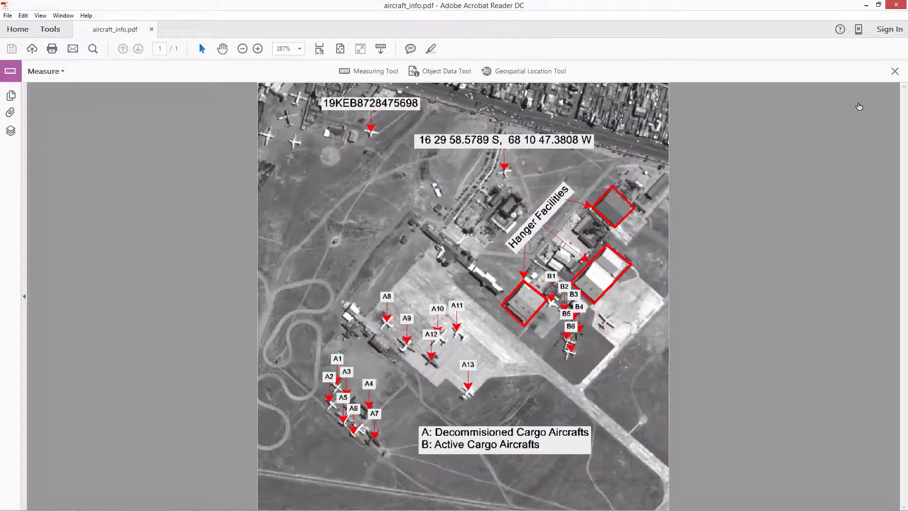
left_click(511, 74)
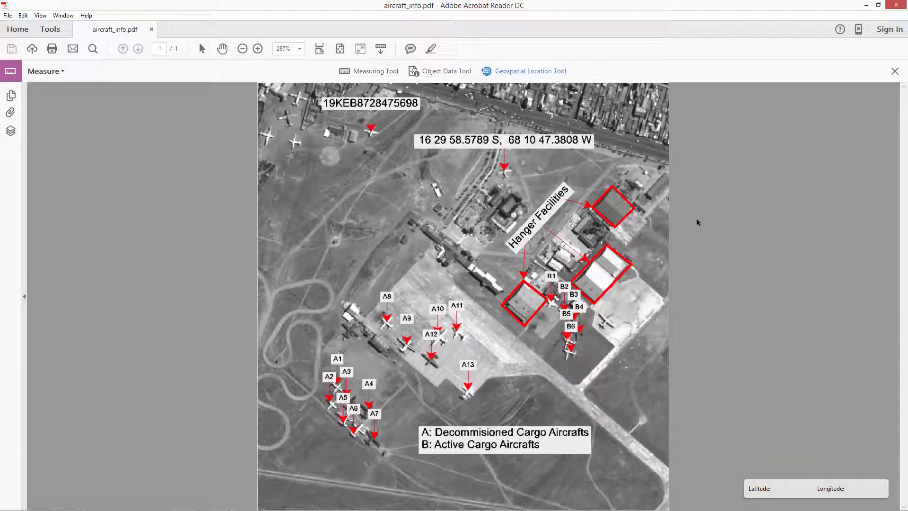
Return to ERDAS IMAGINE and create a map report from the IA_2View_A4_landscape.map template.
left_click(867, 7)
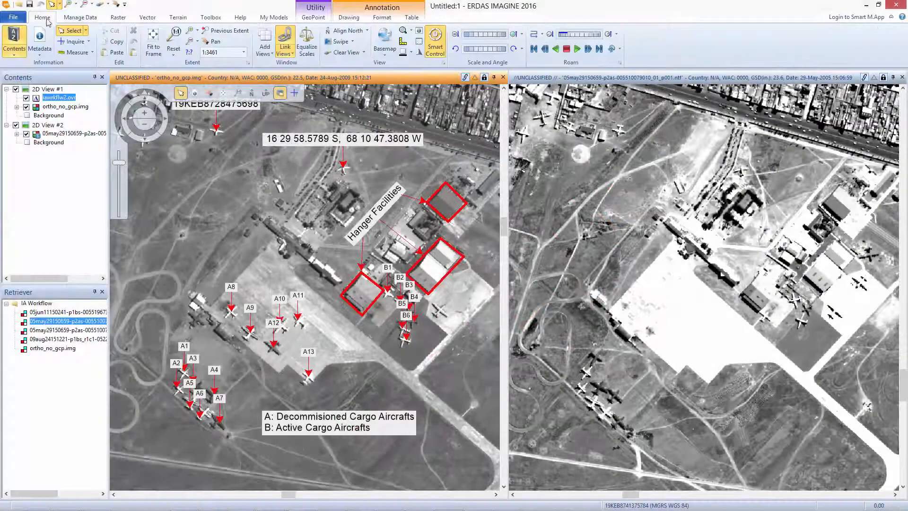
left_click(268, 53)
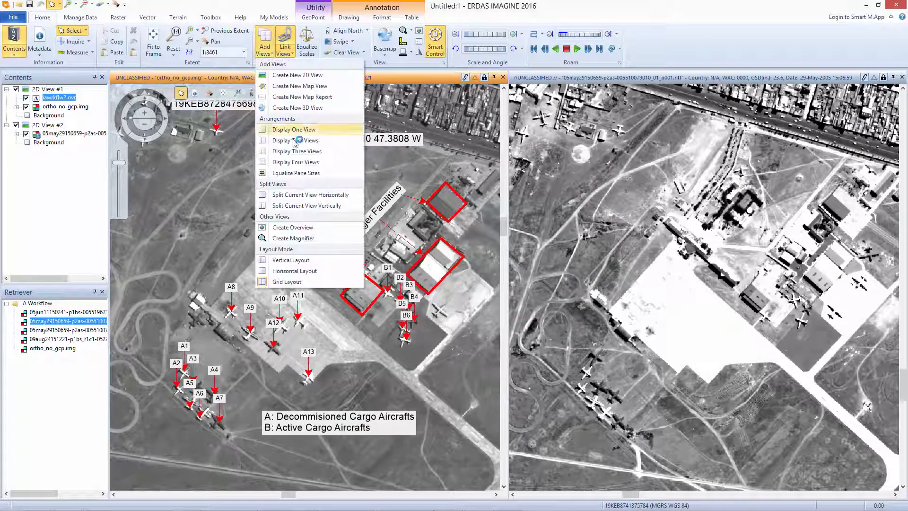
left_click(302, 96)
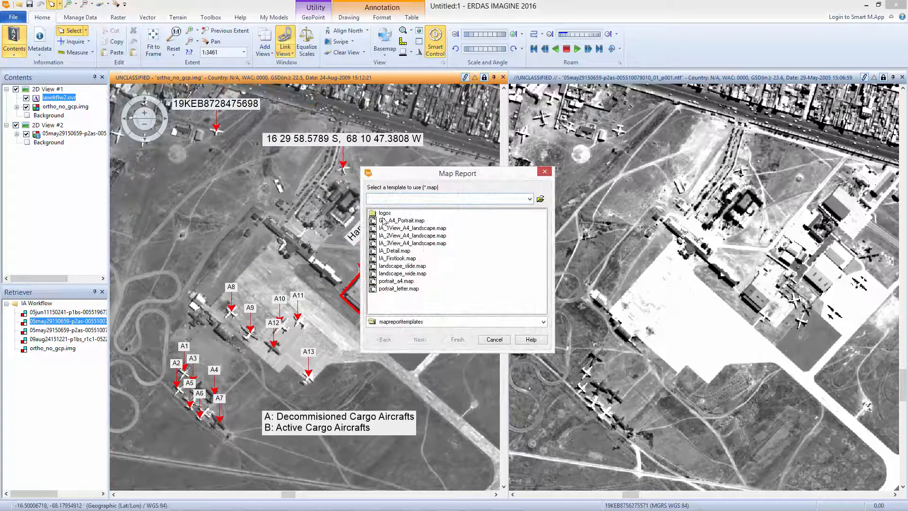
left_click(419, 239)
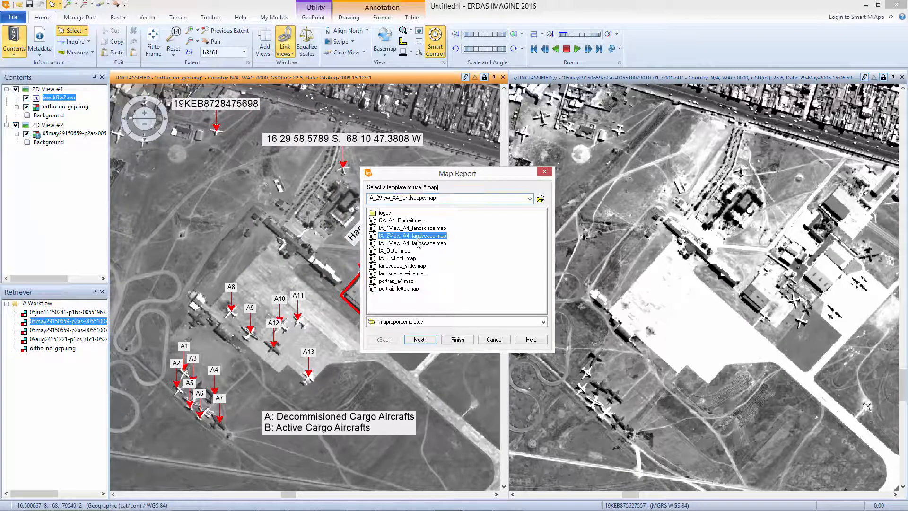
left_click(457, 340)
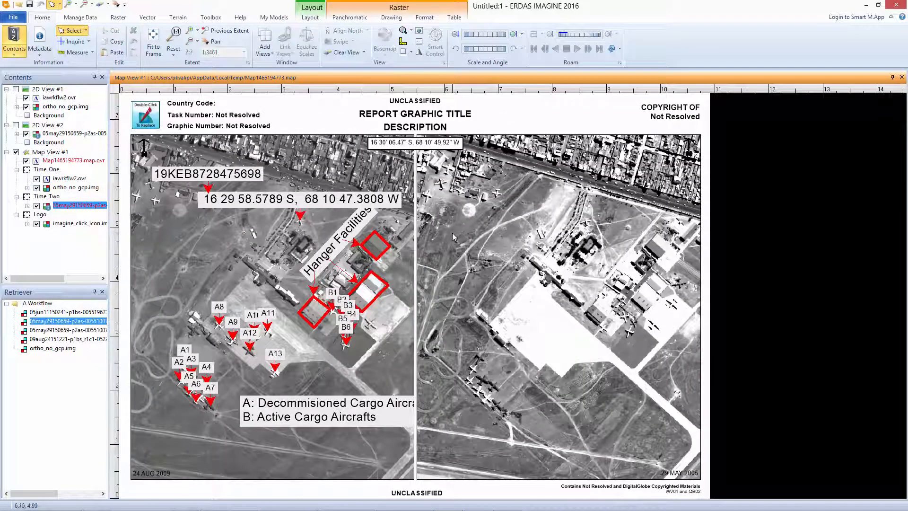
Move the aircraft legend fully inside the 2009 map frame and adjust the DRA stretch of the report's images.
left_click(277, 430)
left_click(321, 389)
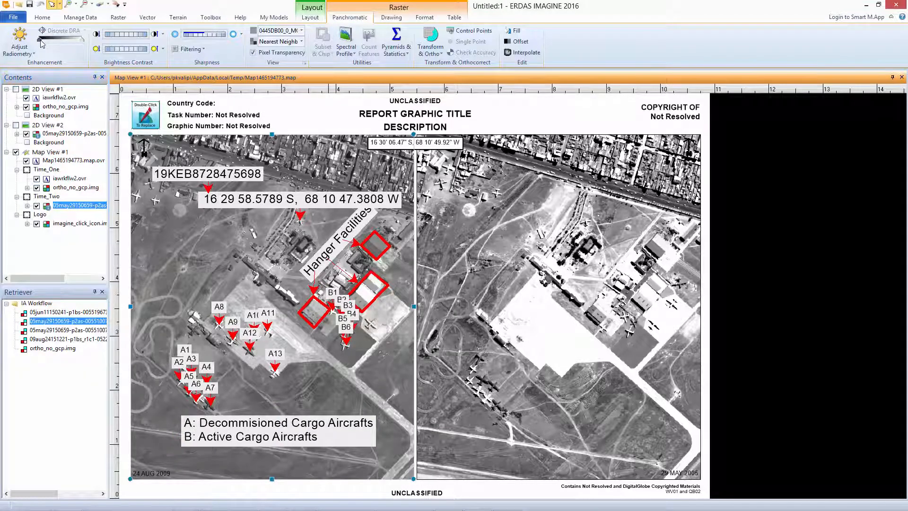
left_click_drag(41, 42, 42, 44)
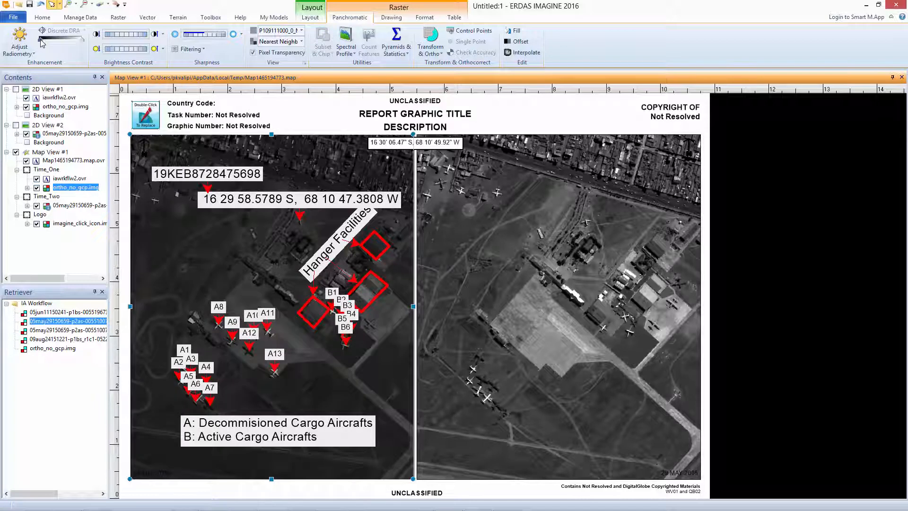
Reduce the text size of the latitude/longitude and Hanger Facilities labels and shorten the Hanger Facilities box to fit its text.
left_click(314, 71)
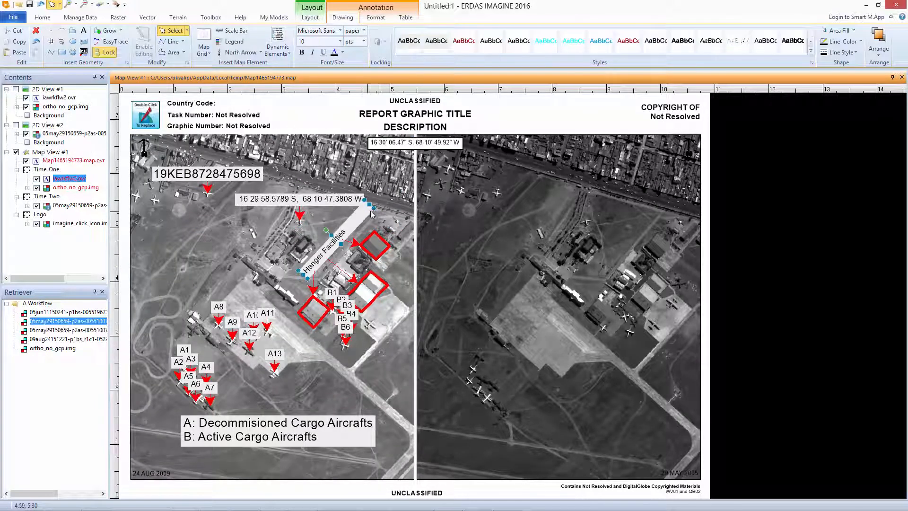
left_click_drag(372, 207, 350, 231)
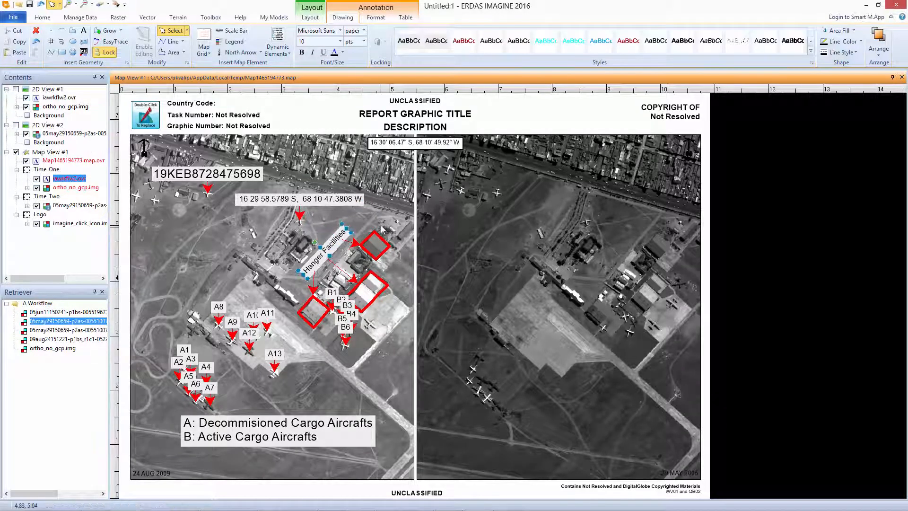
Export the two-image map report, Map View #1, to a PowerPoint slide.
left_click(59, 153)
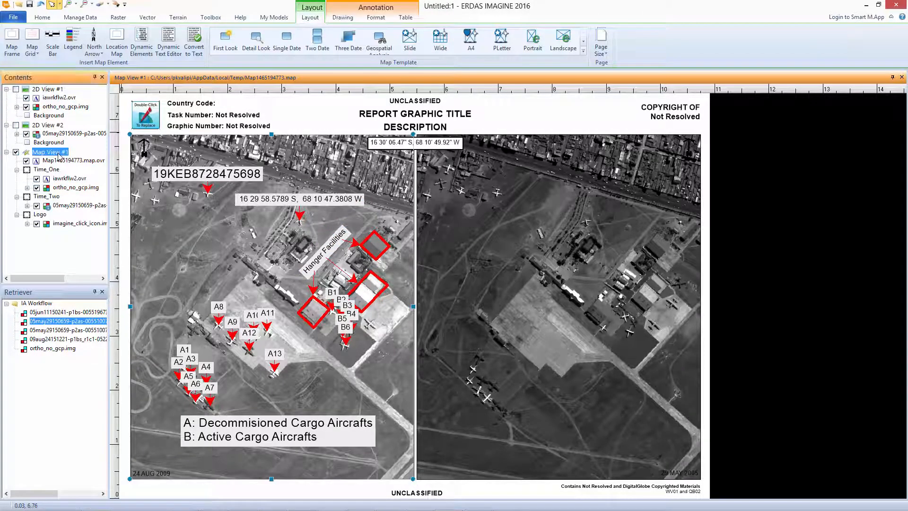
left_click(80, 17)
left_click(488, 40)
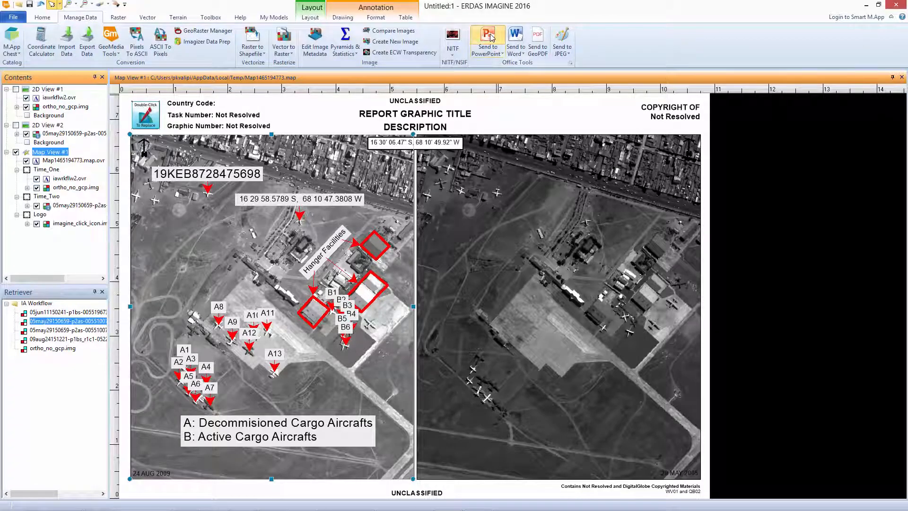
left_click(523, 279)
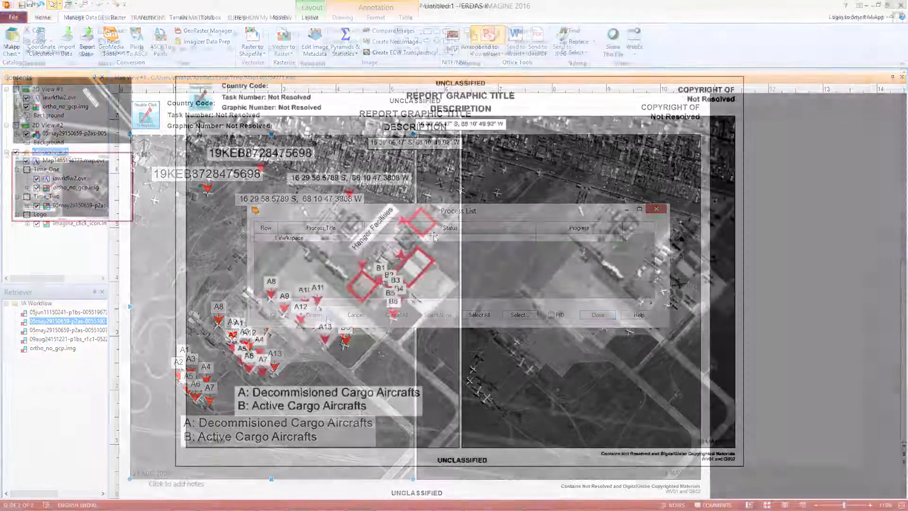